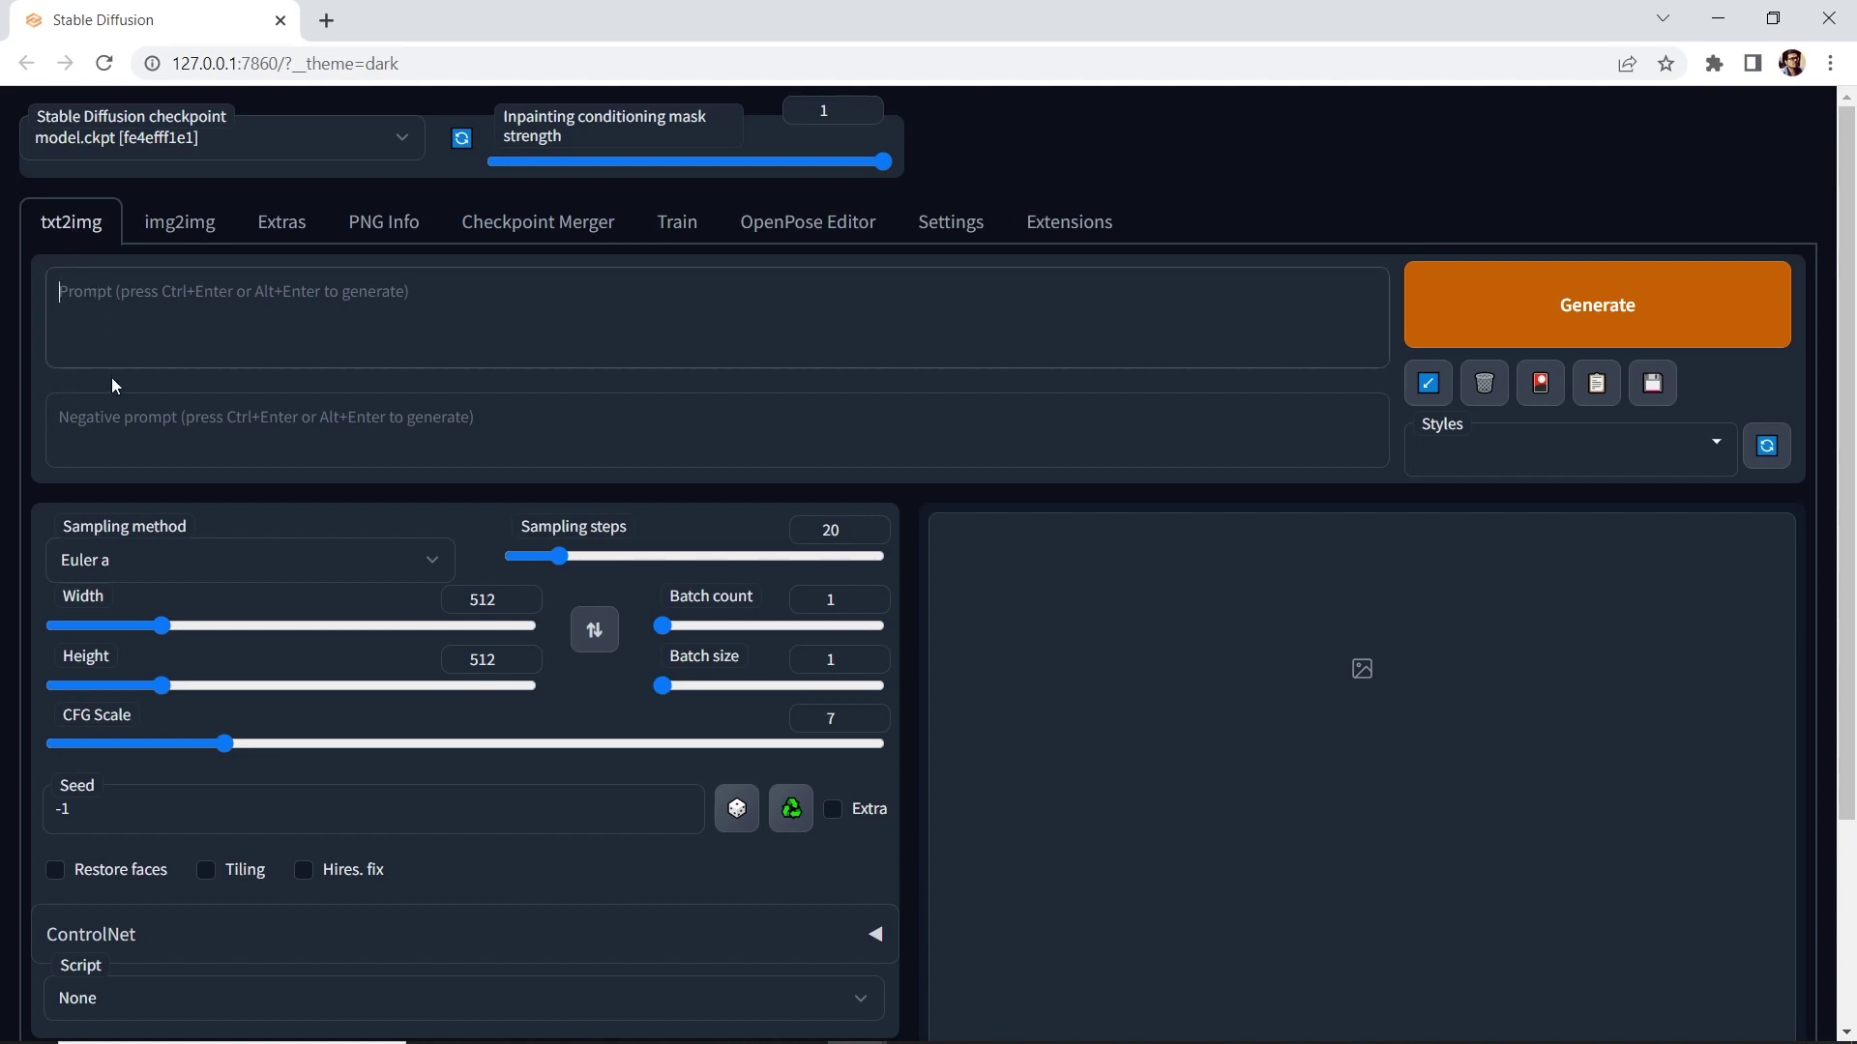
Visit the img2img workspace, then move on to PNG Info with its empty image source area.
click(190, 238)
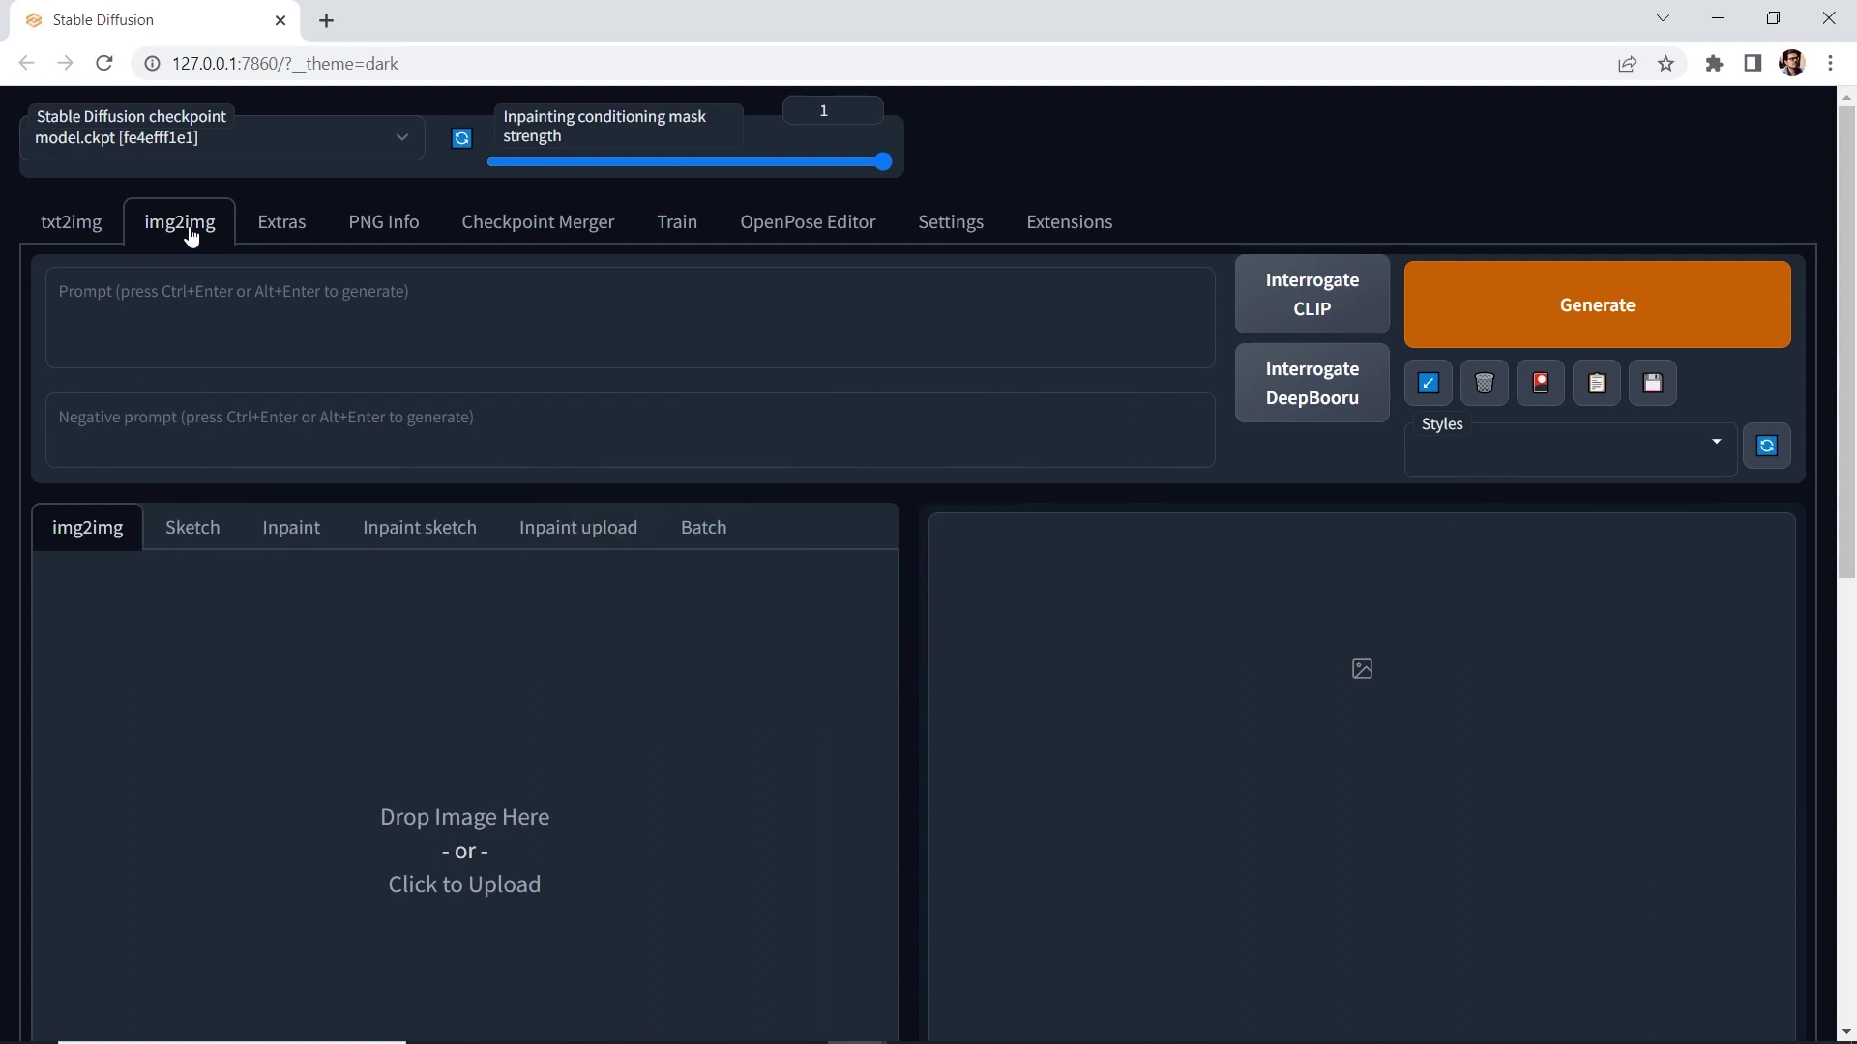
click(391, 228)
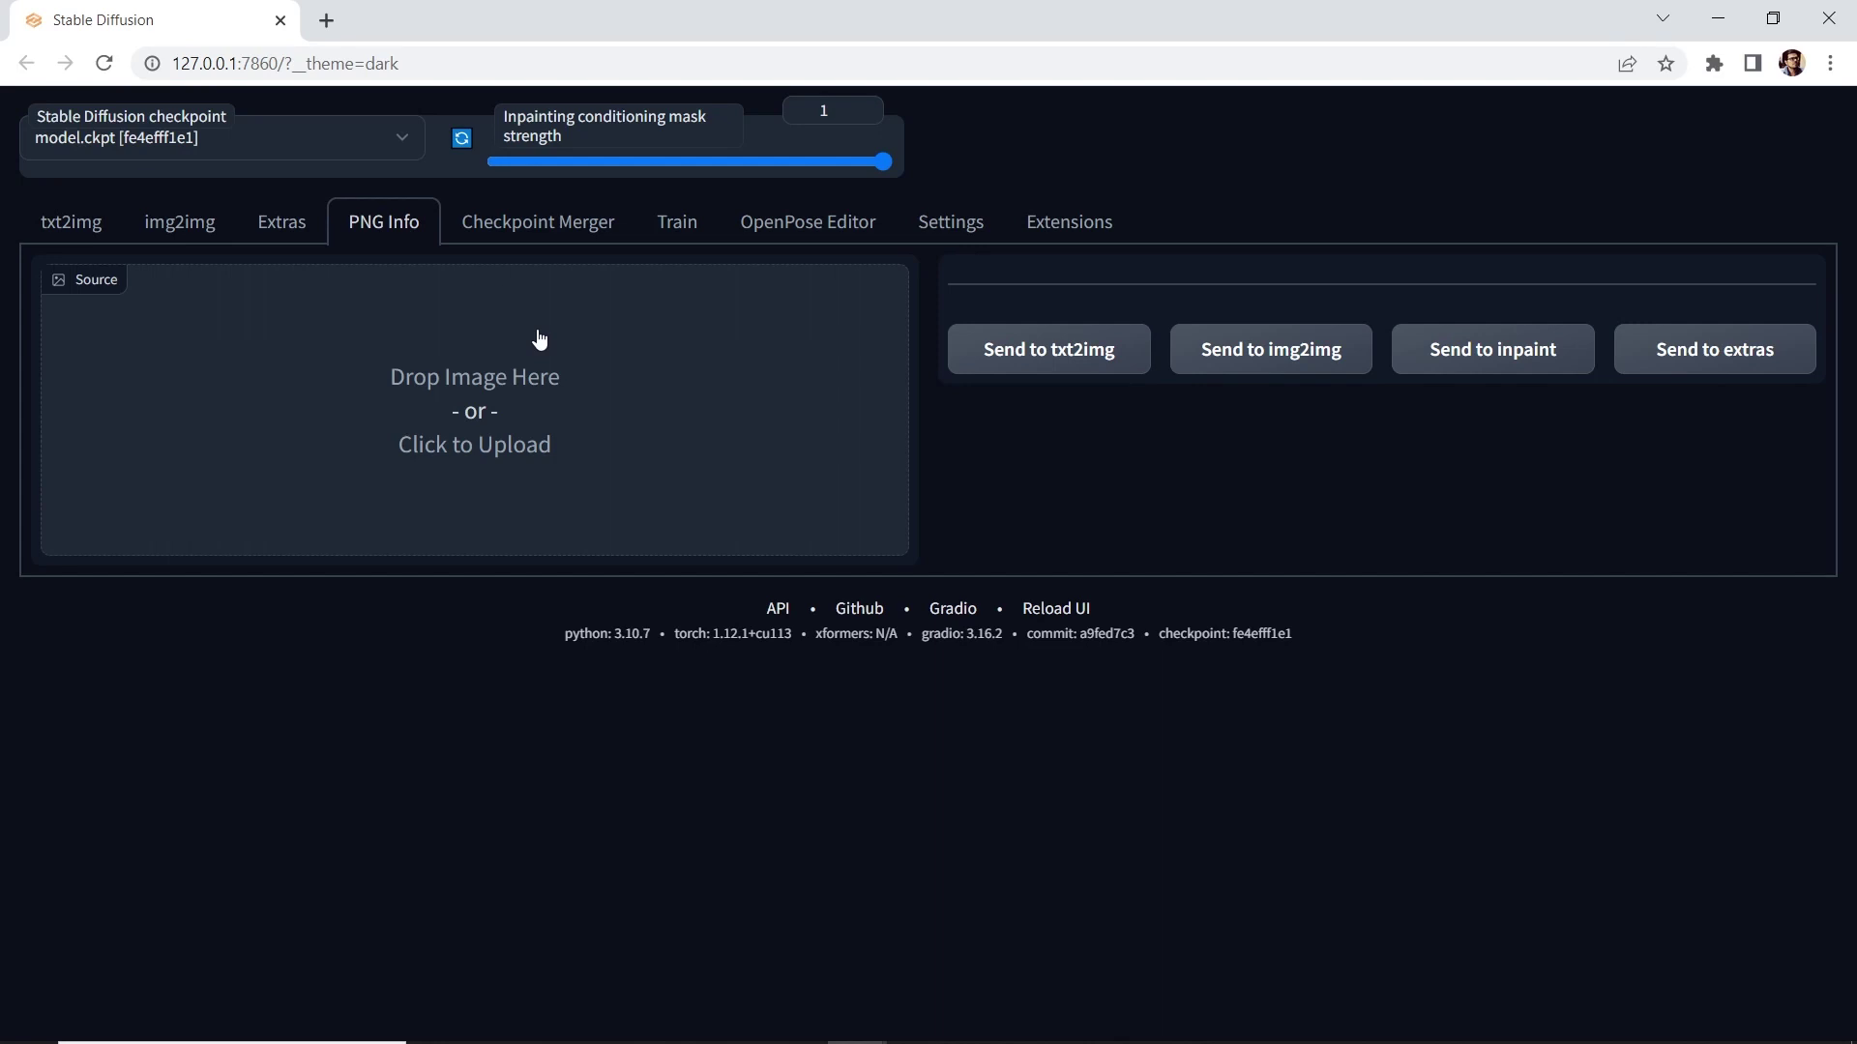
Load the sunset Mustang PNG into PNG Info to display its prompt and generation parameters.
click(600, 394)
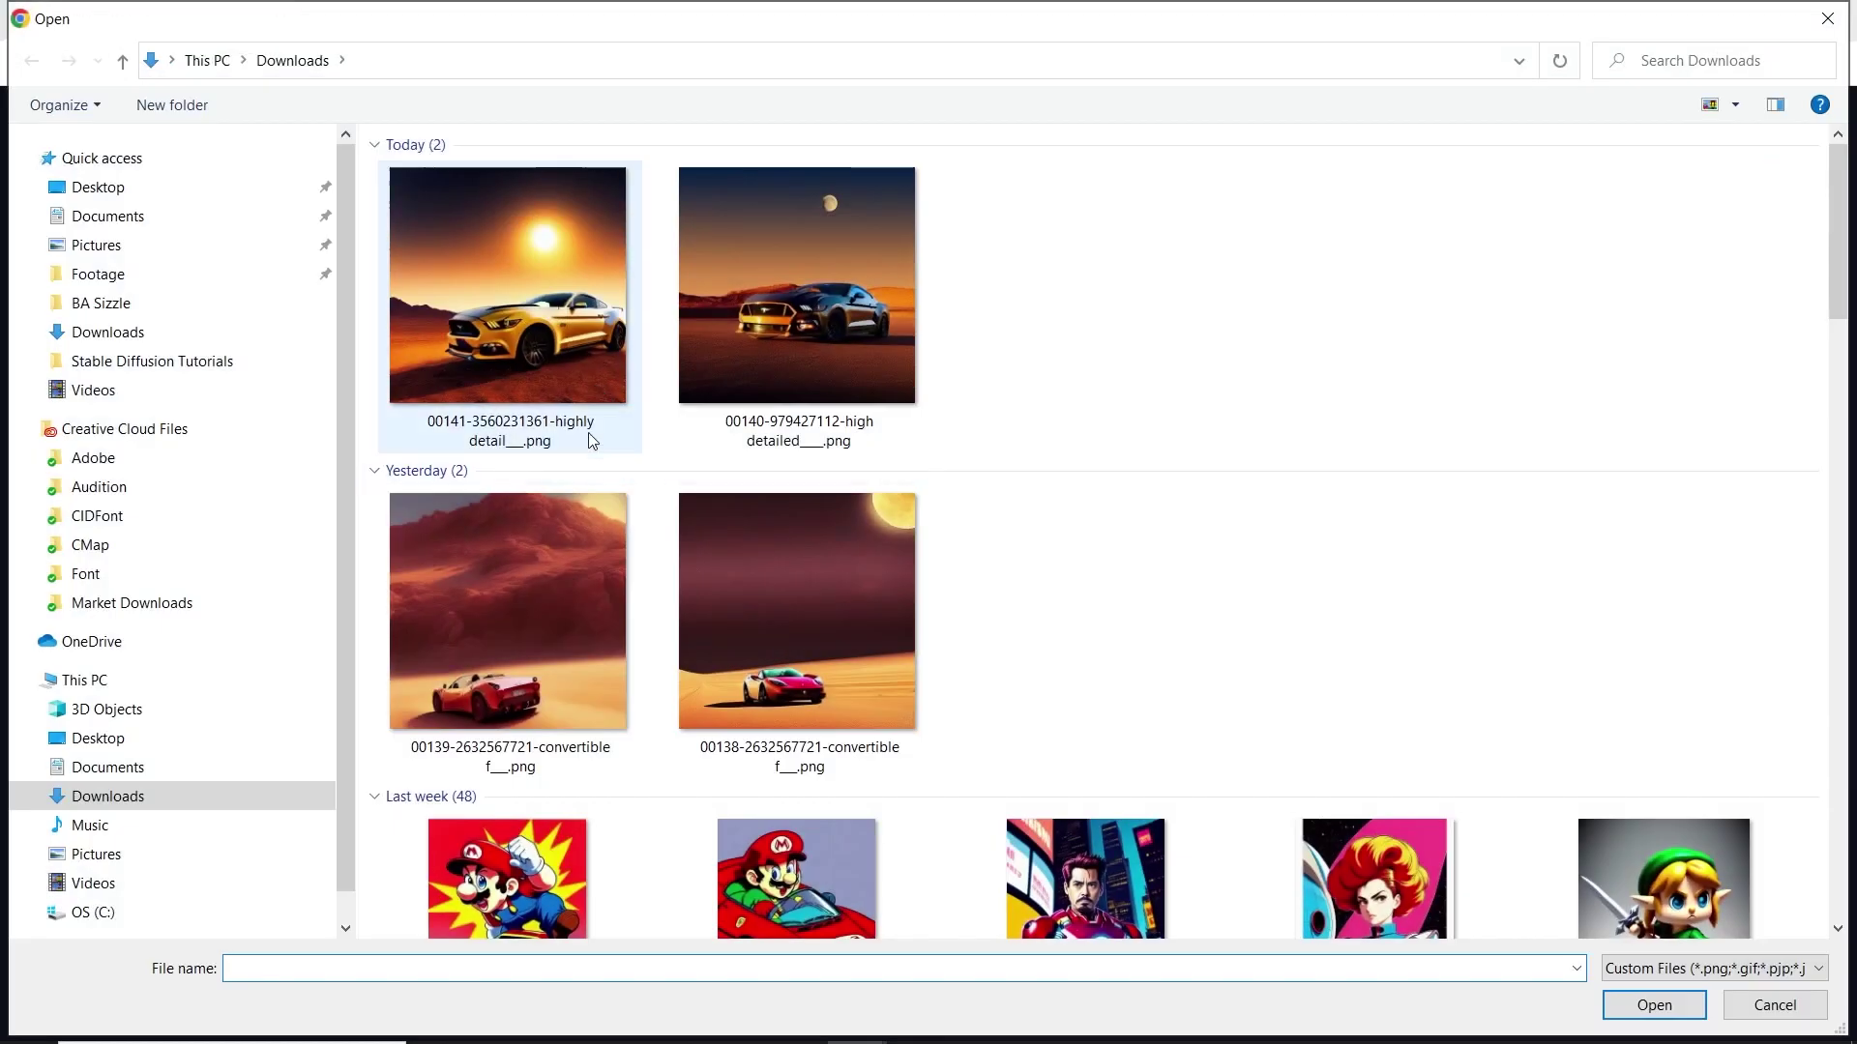
click(548, 356)
double_click(547, 348)
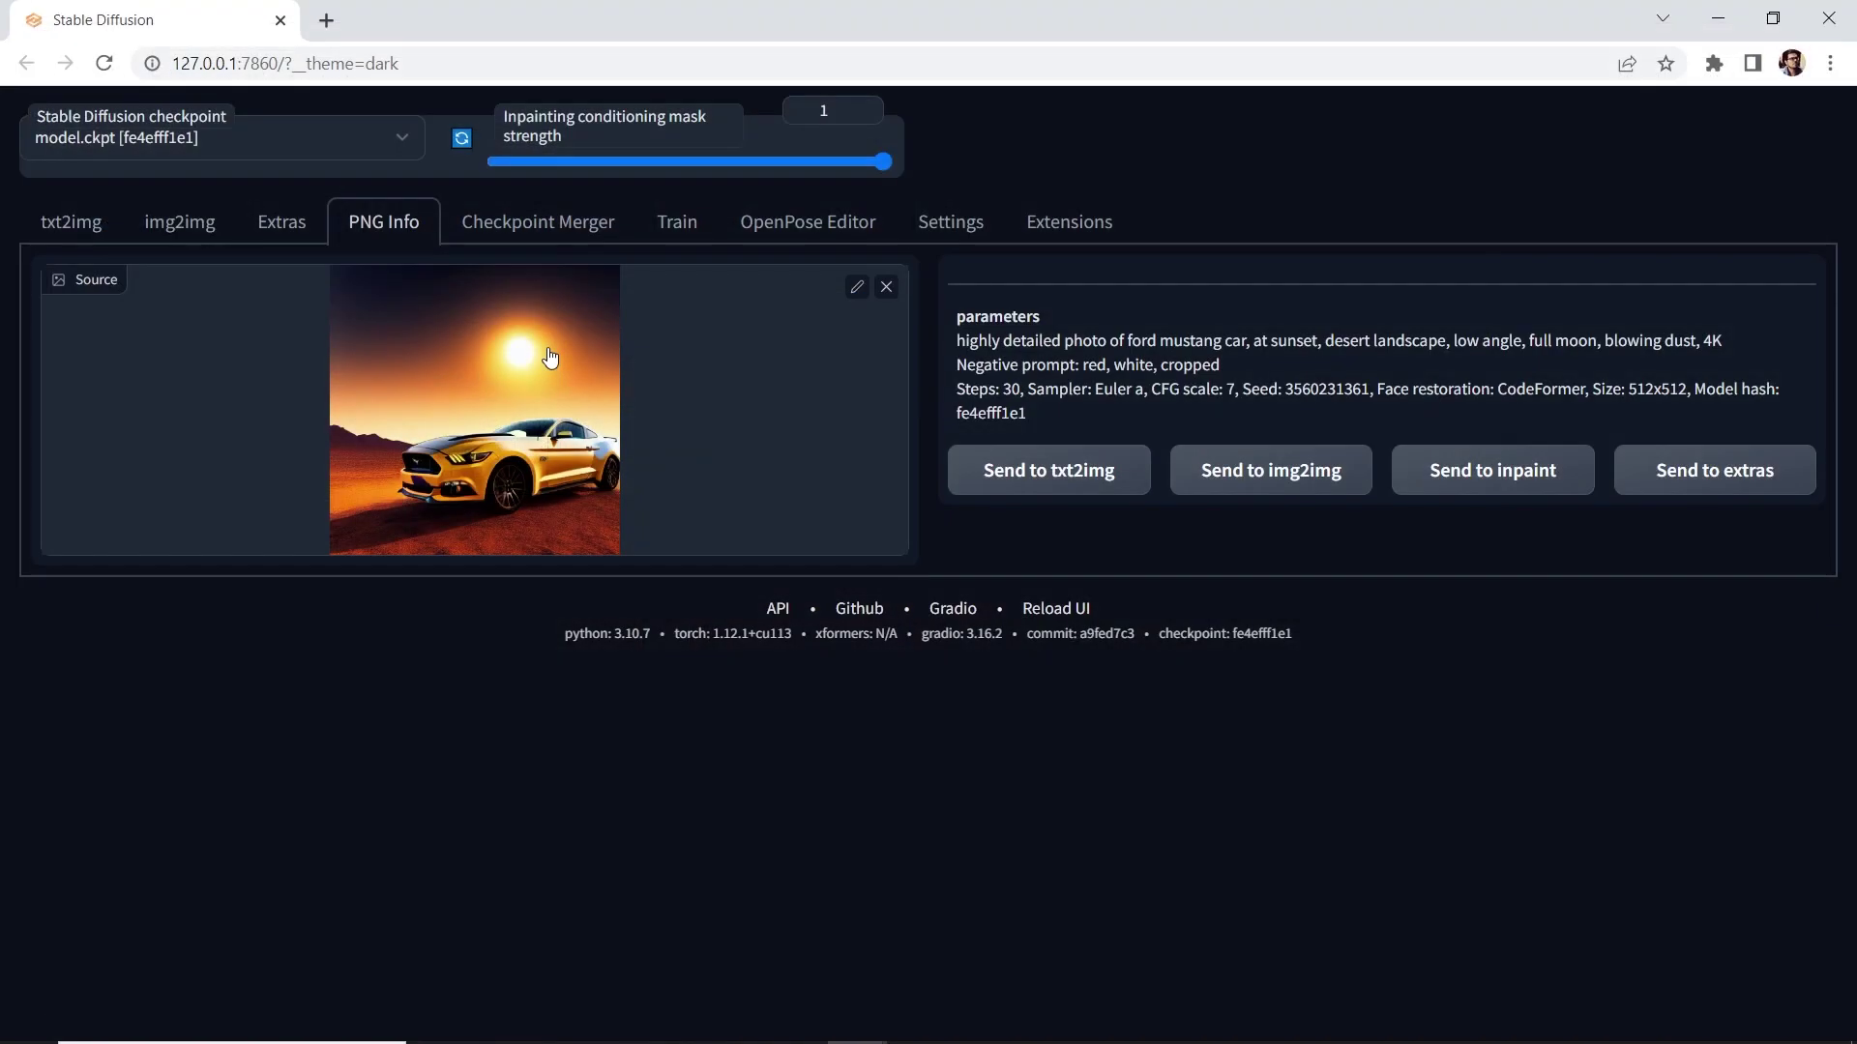
mouse_move(1046, 410)
mouse_down()
mouse_move(942, 328)
mouse_move(1047, 408)
mouse_up()
click(949, 225)
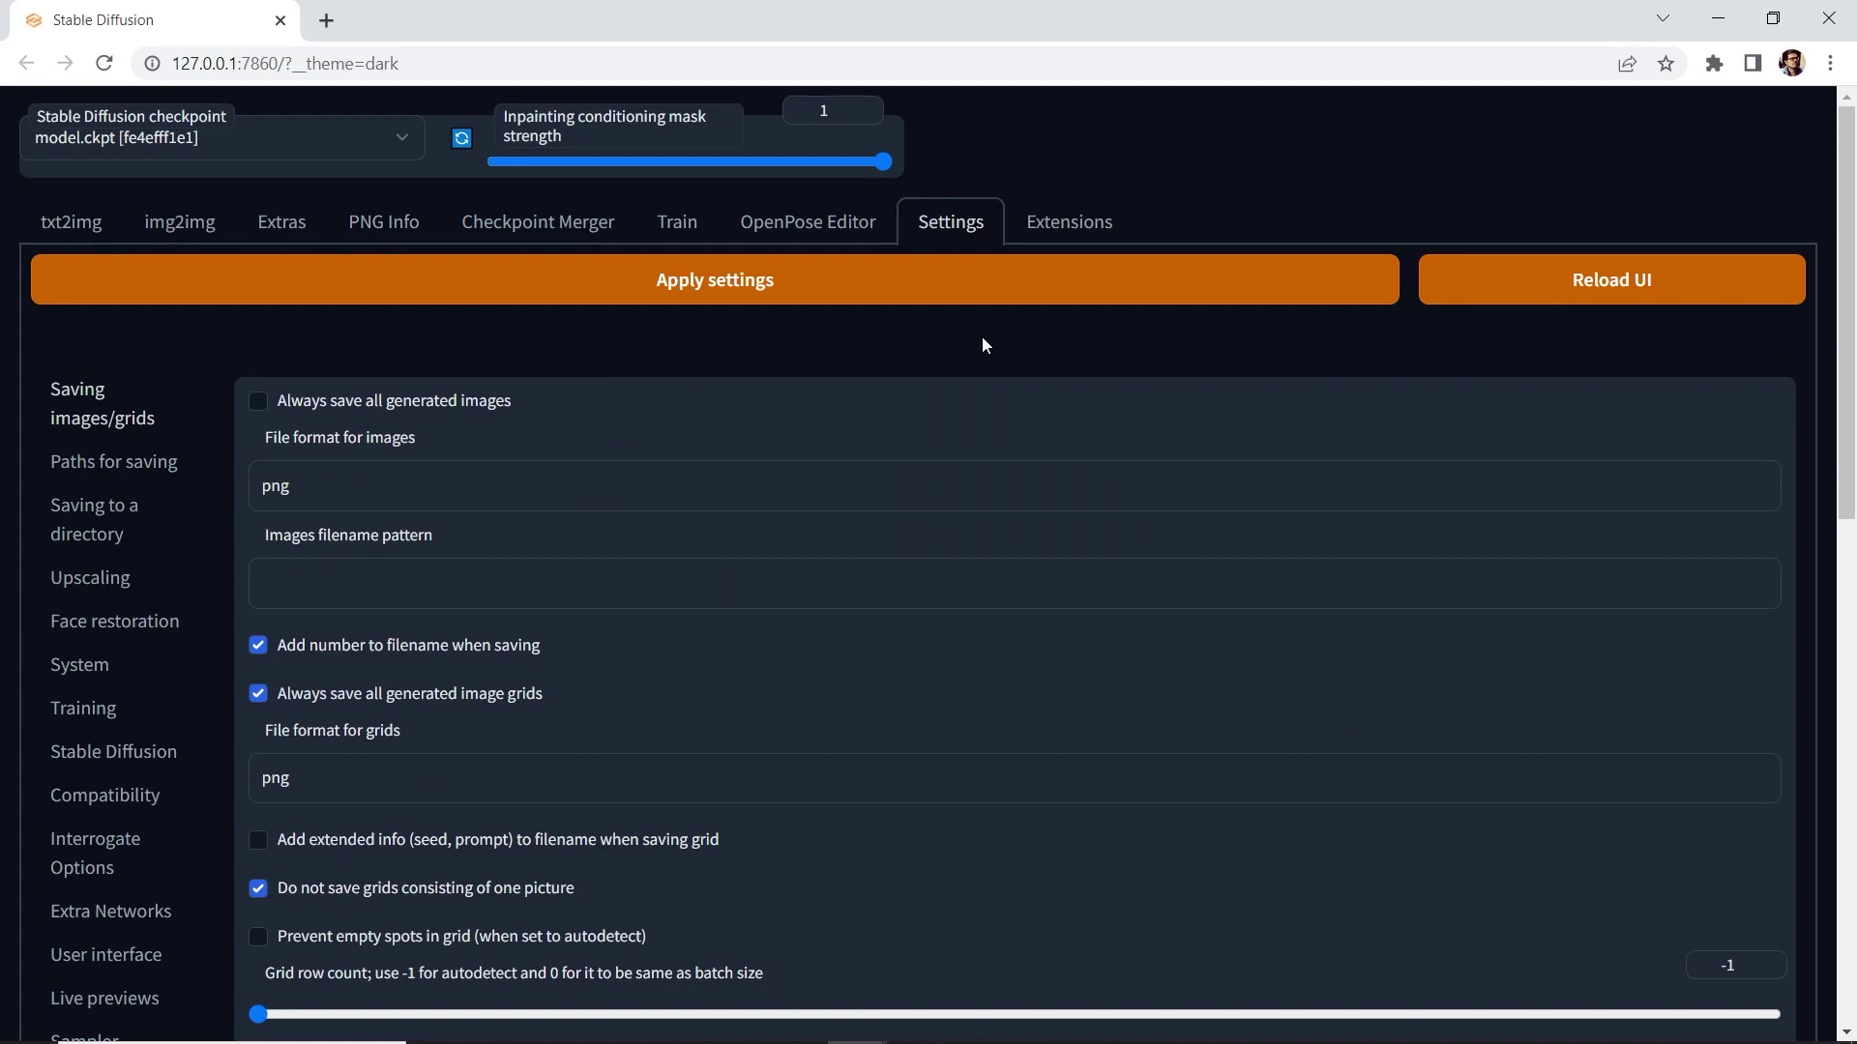
Show the installed extensions list, including openpose-editor and sd-webui-controlnet.
click(1079, 226)
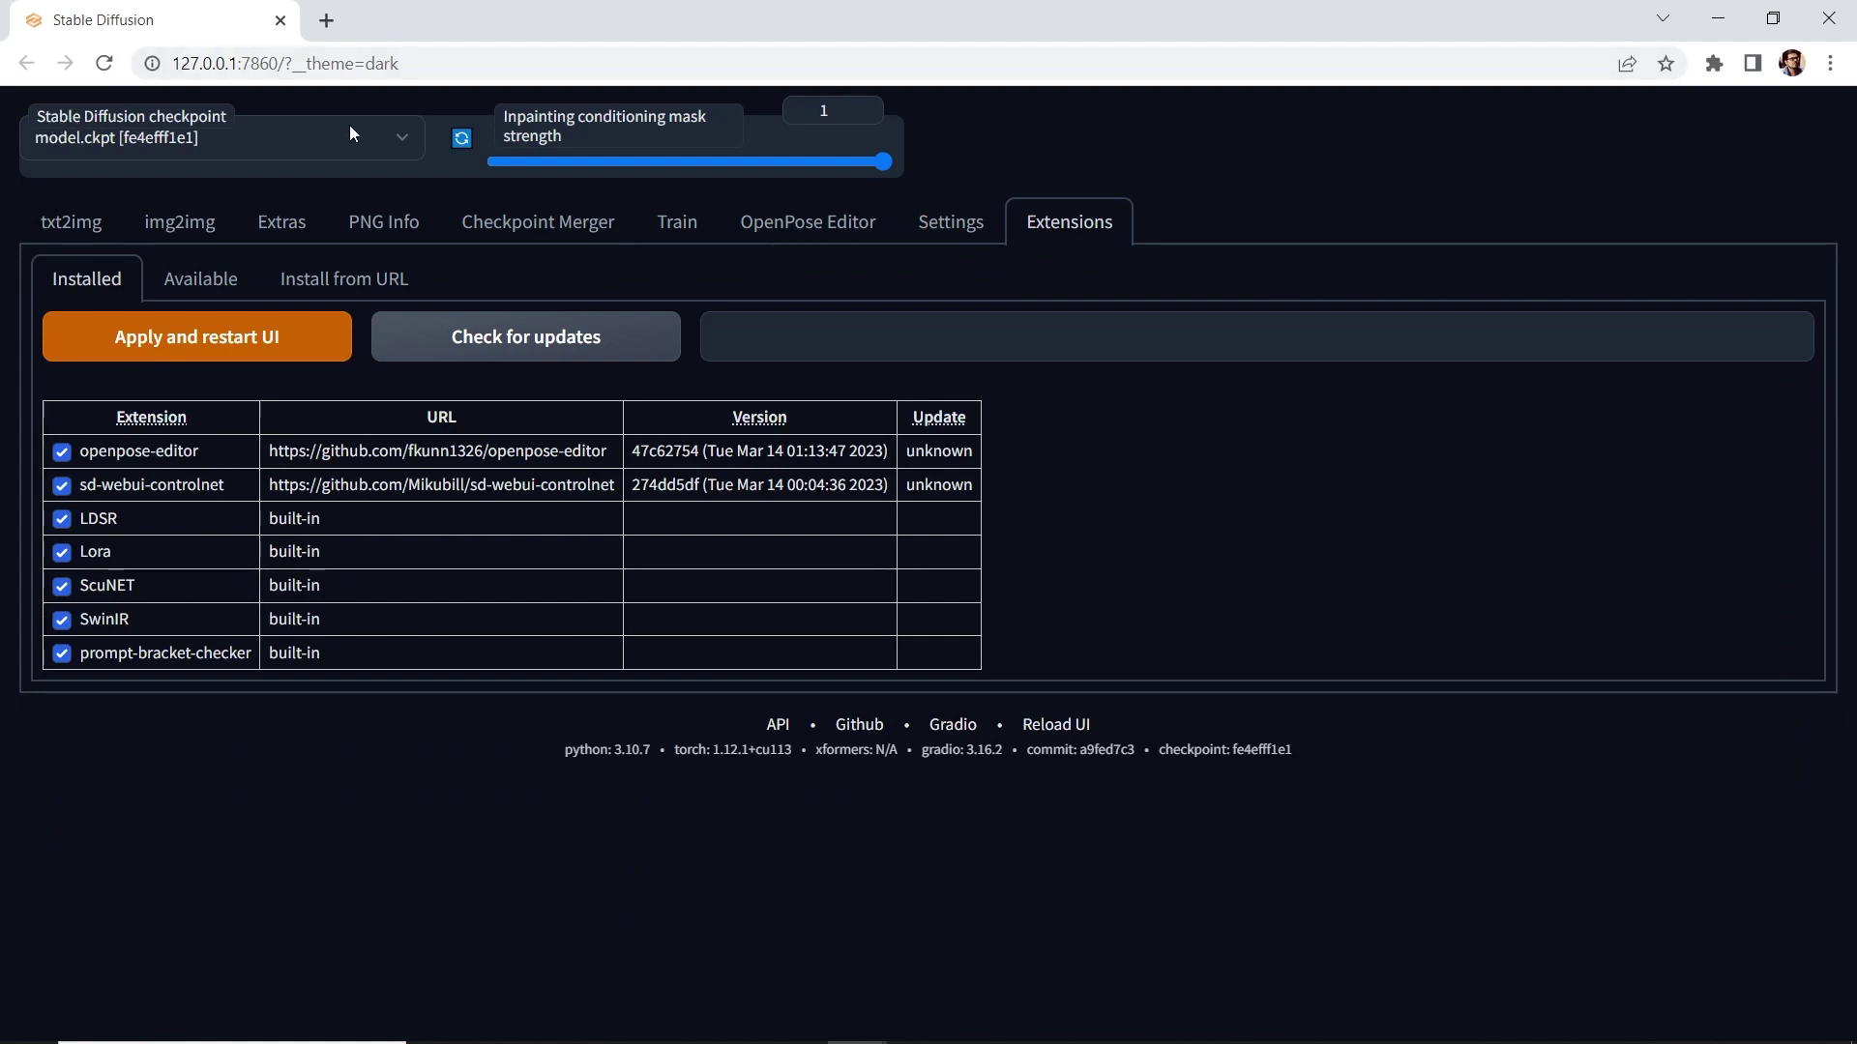
Refresh the checkpoint list and select protogenV22Anime_22.safetensors as the active model.
click(397, 144)
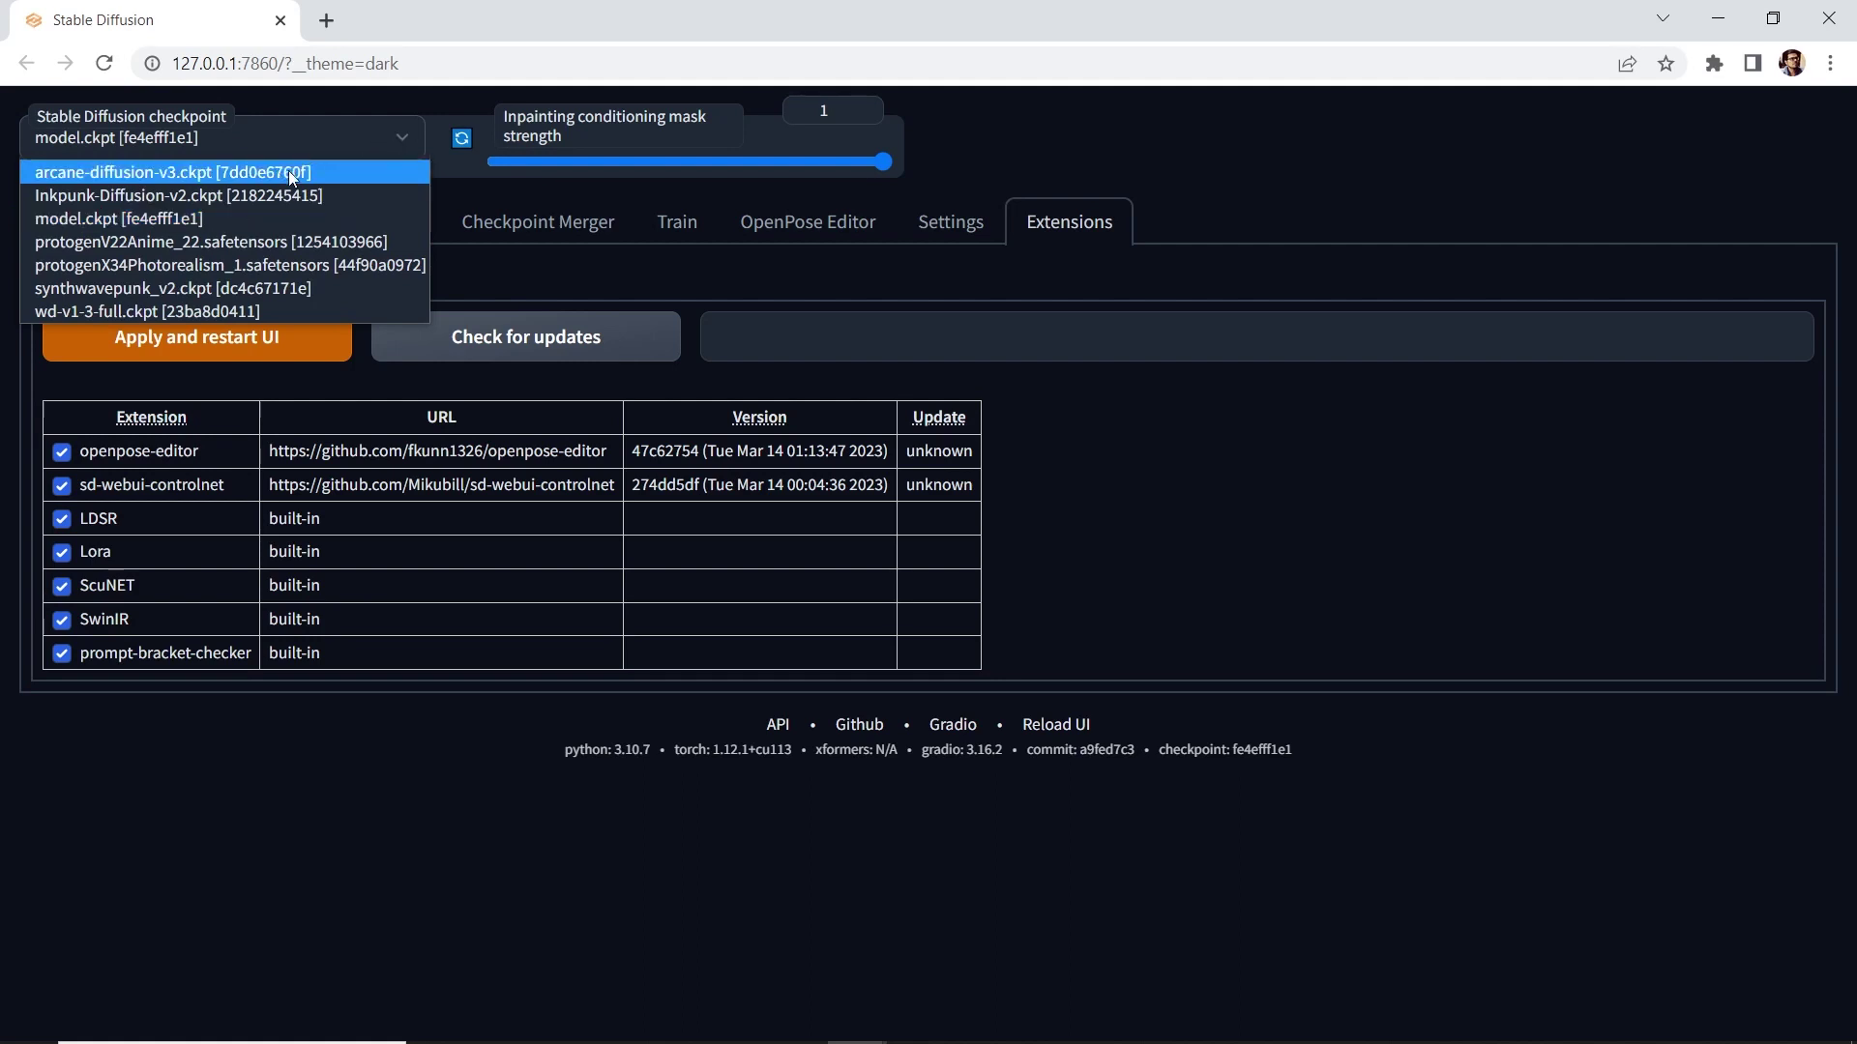
click(460, 137)
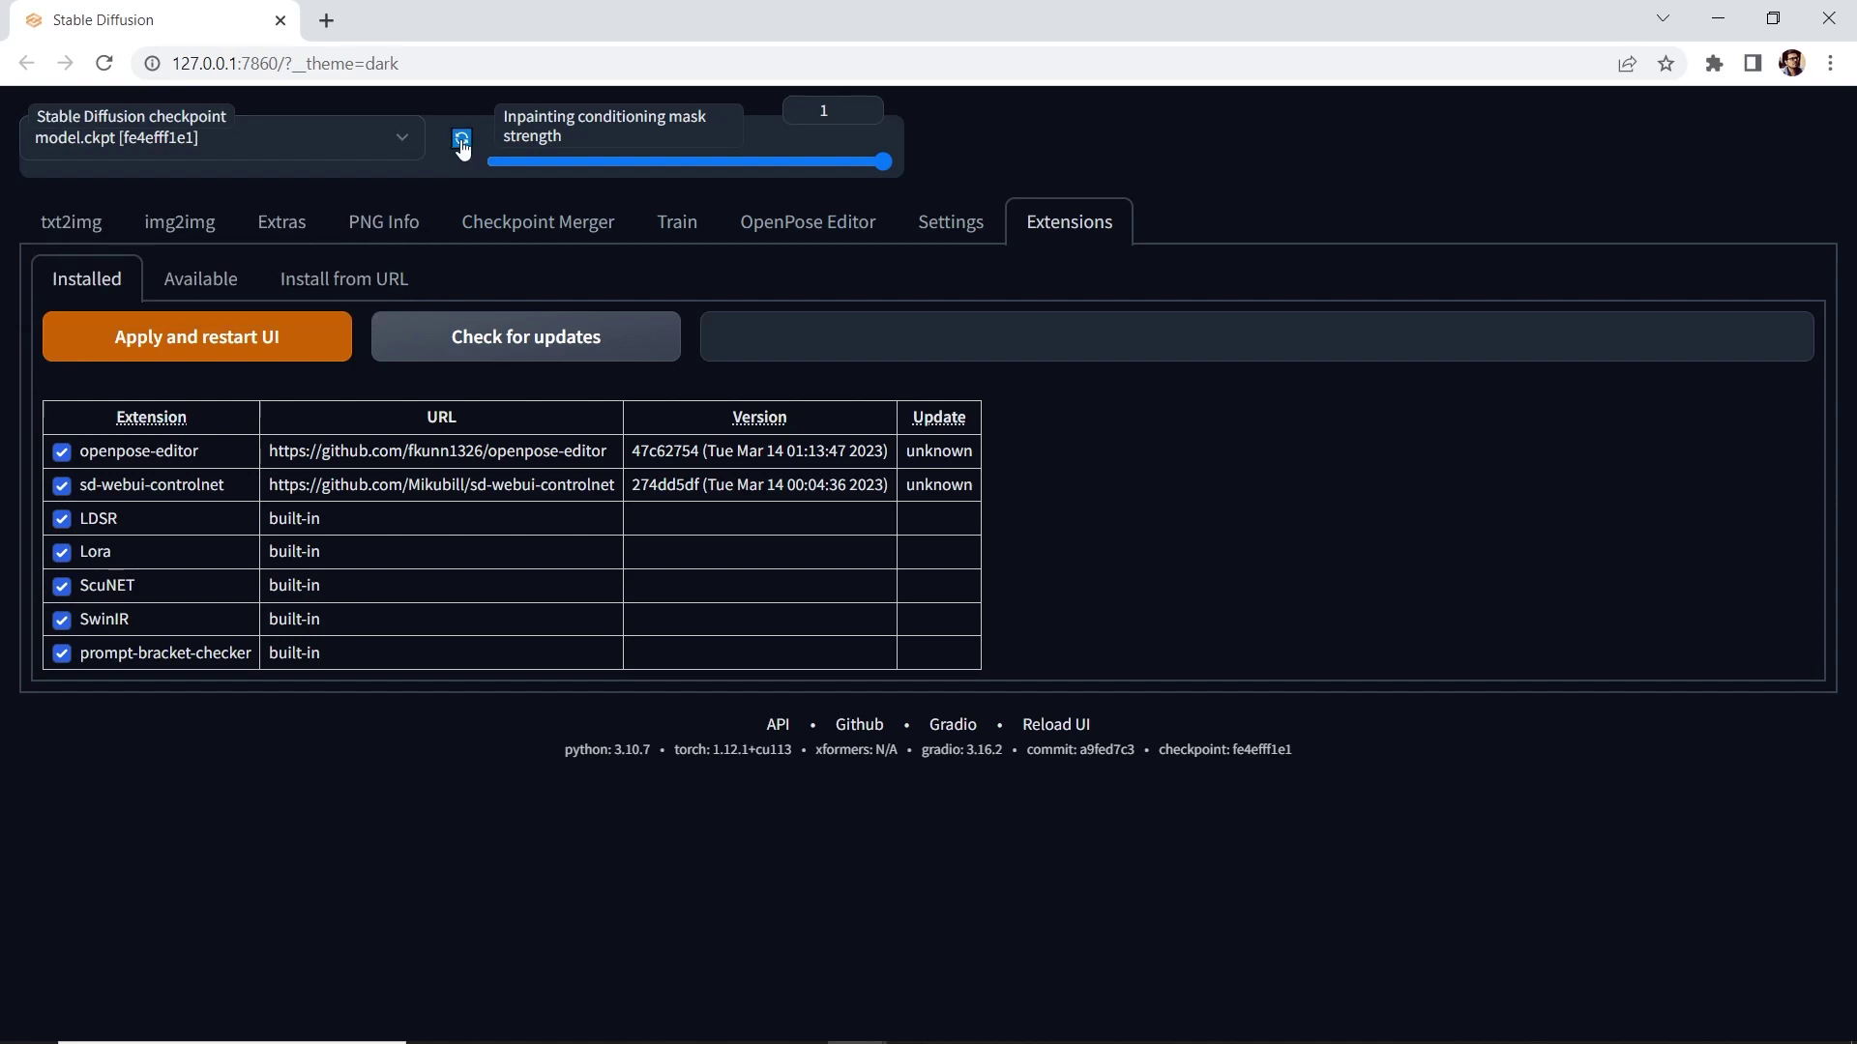
click(408, 142)
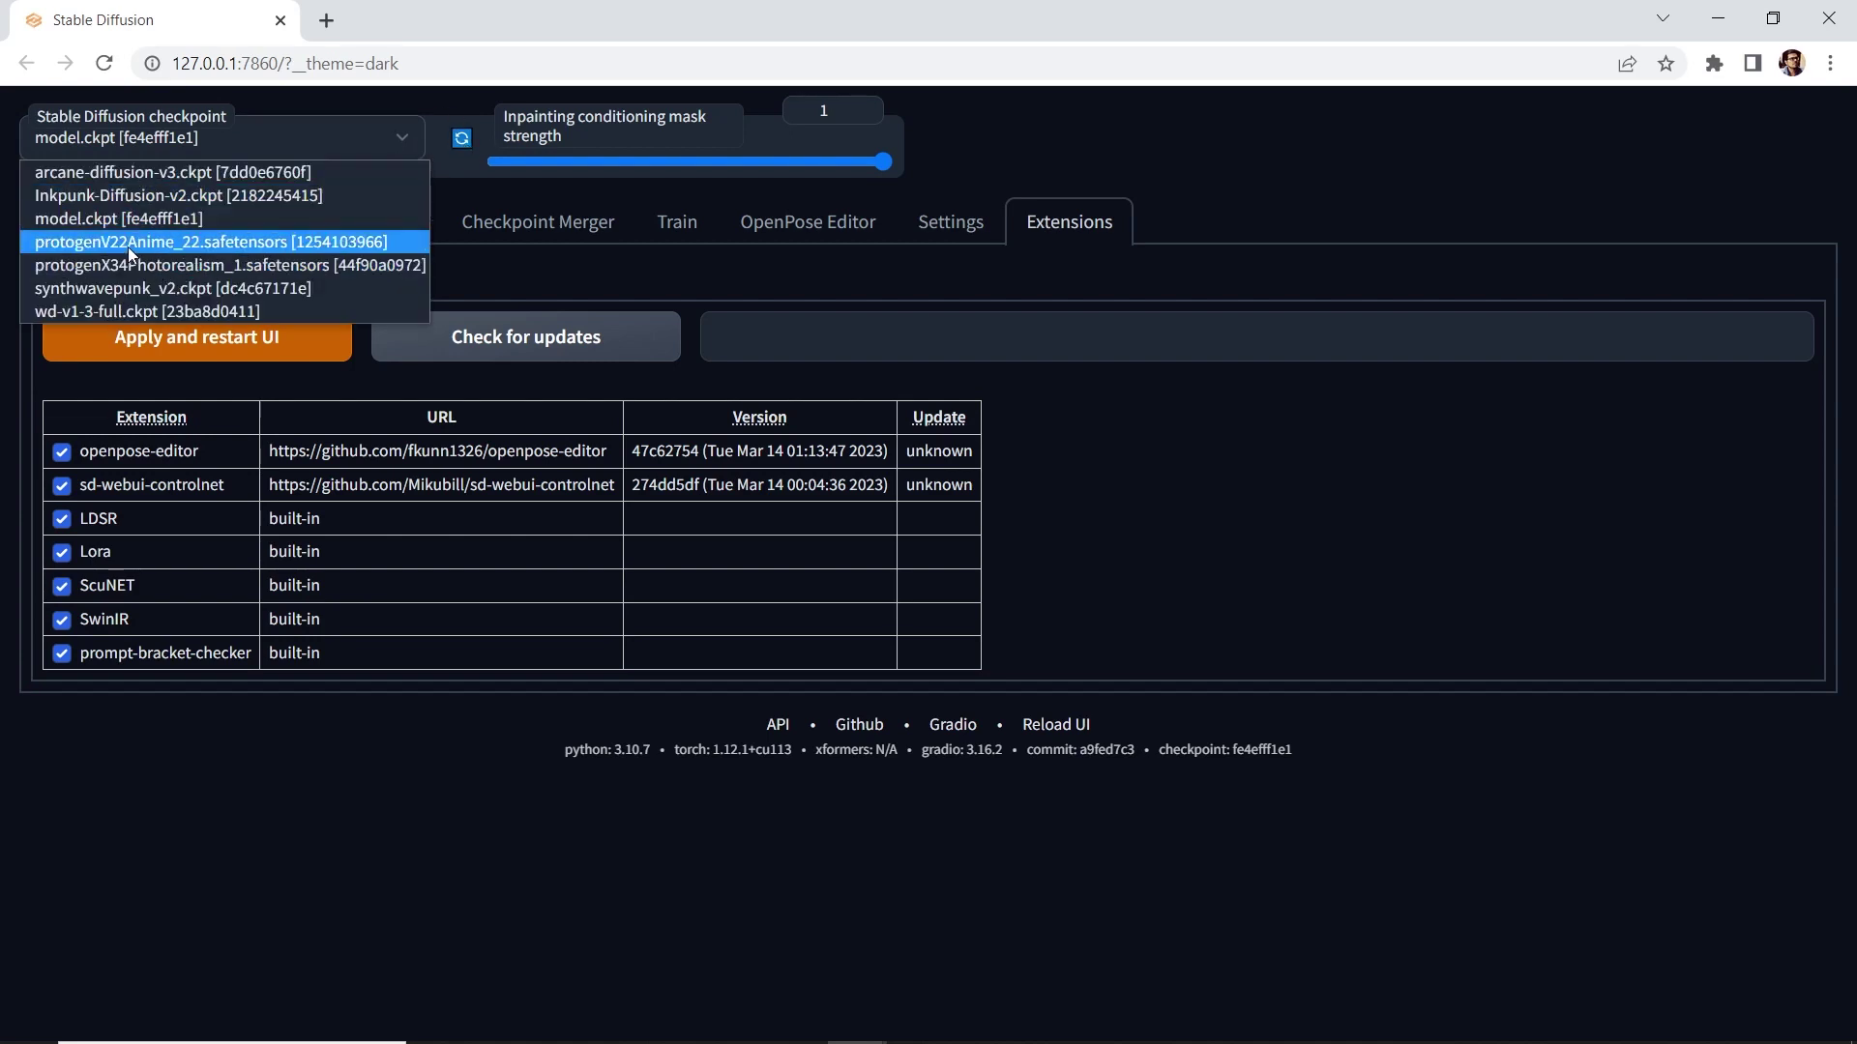
click(234, 245)
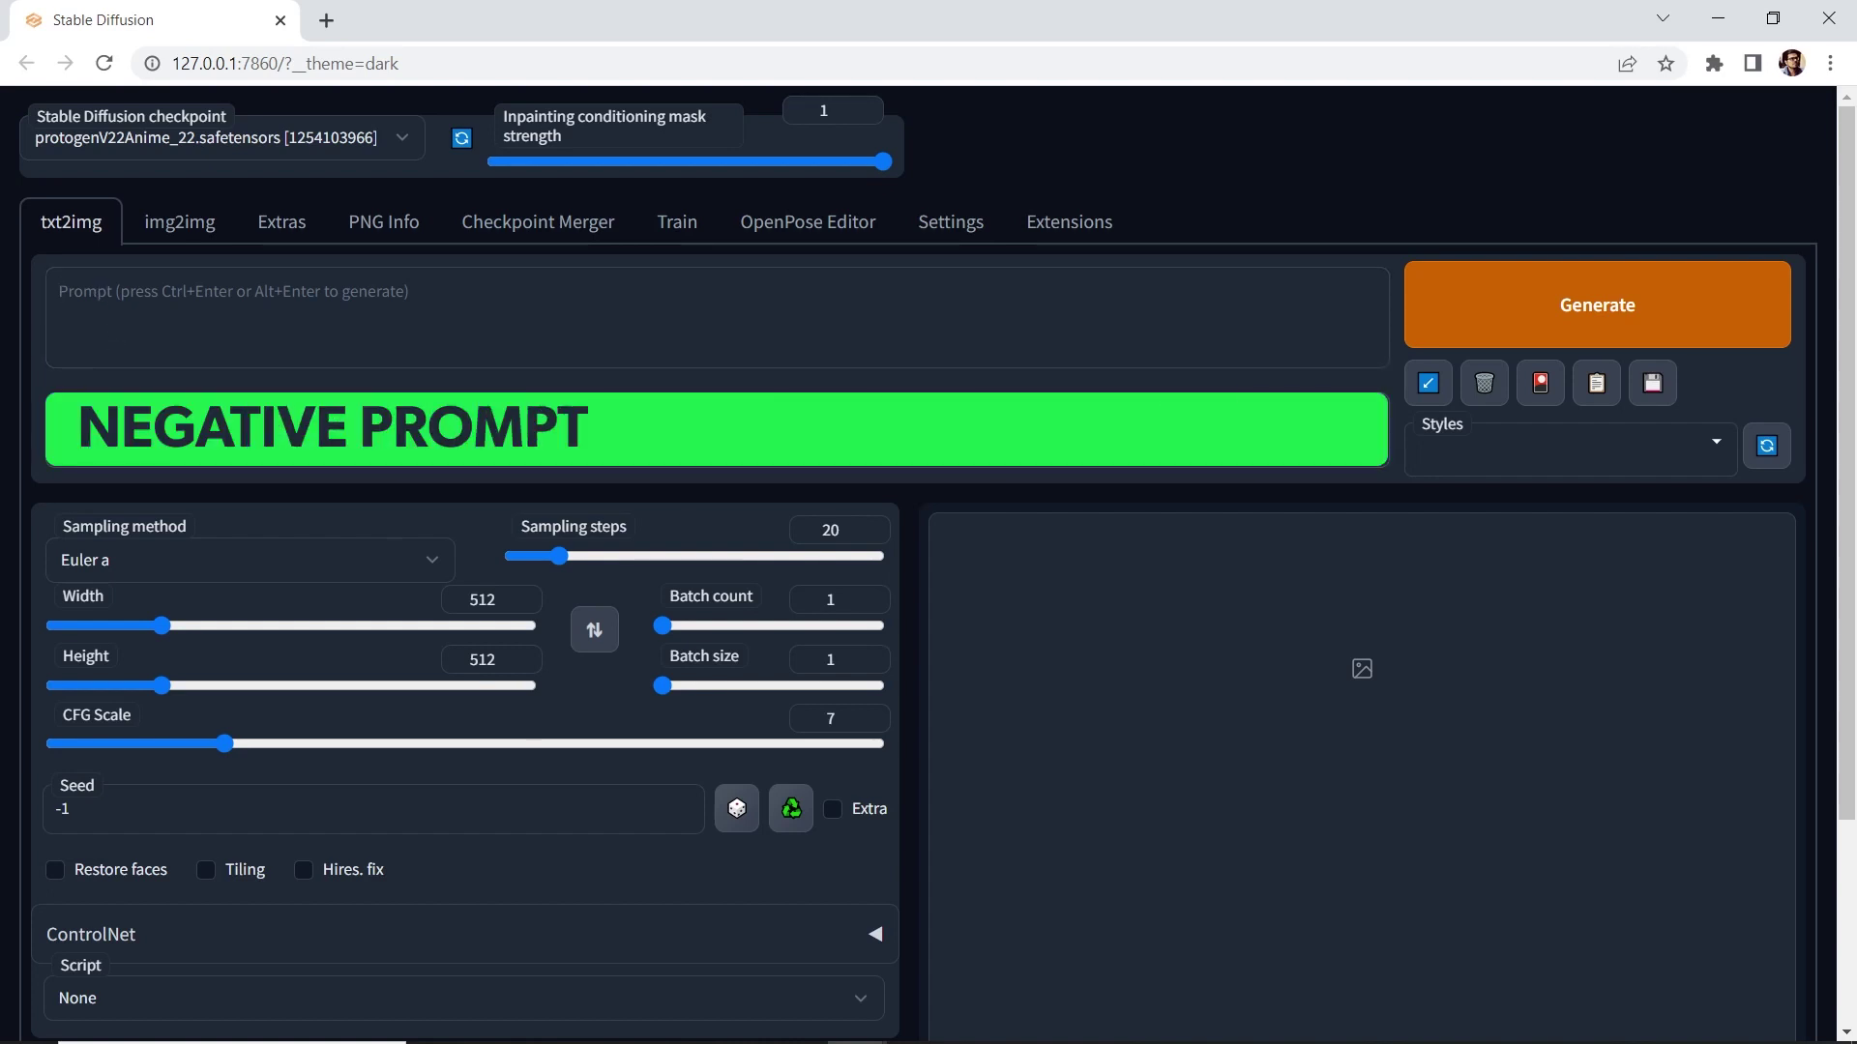
click(116, 418)
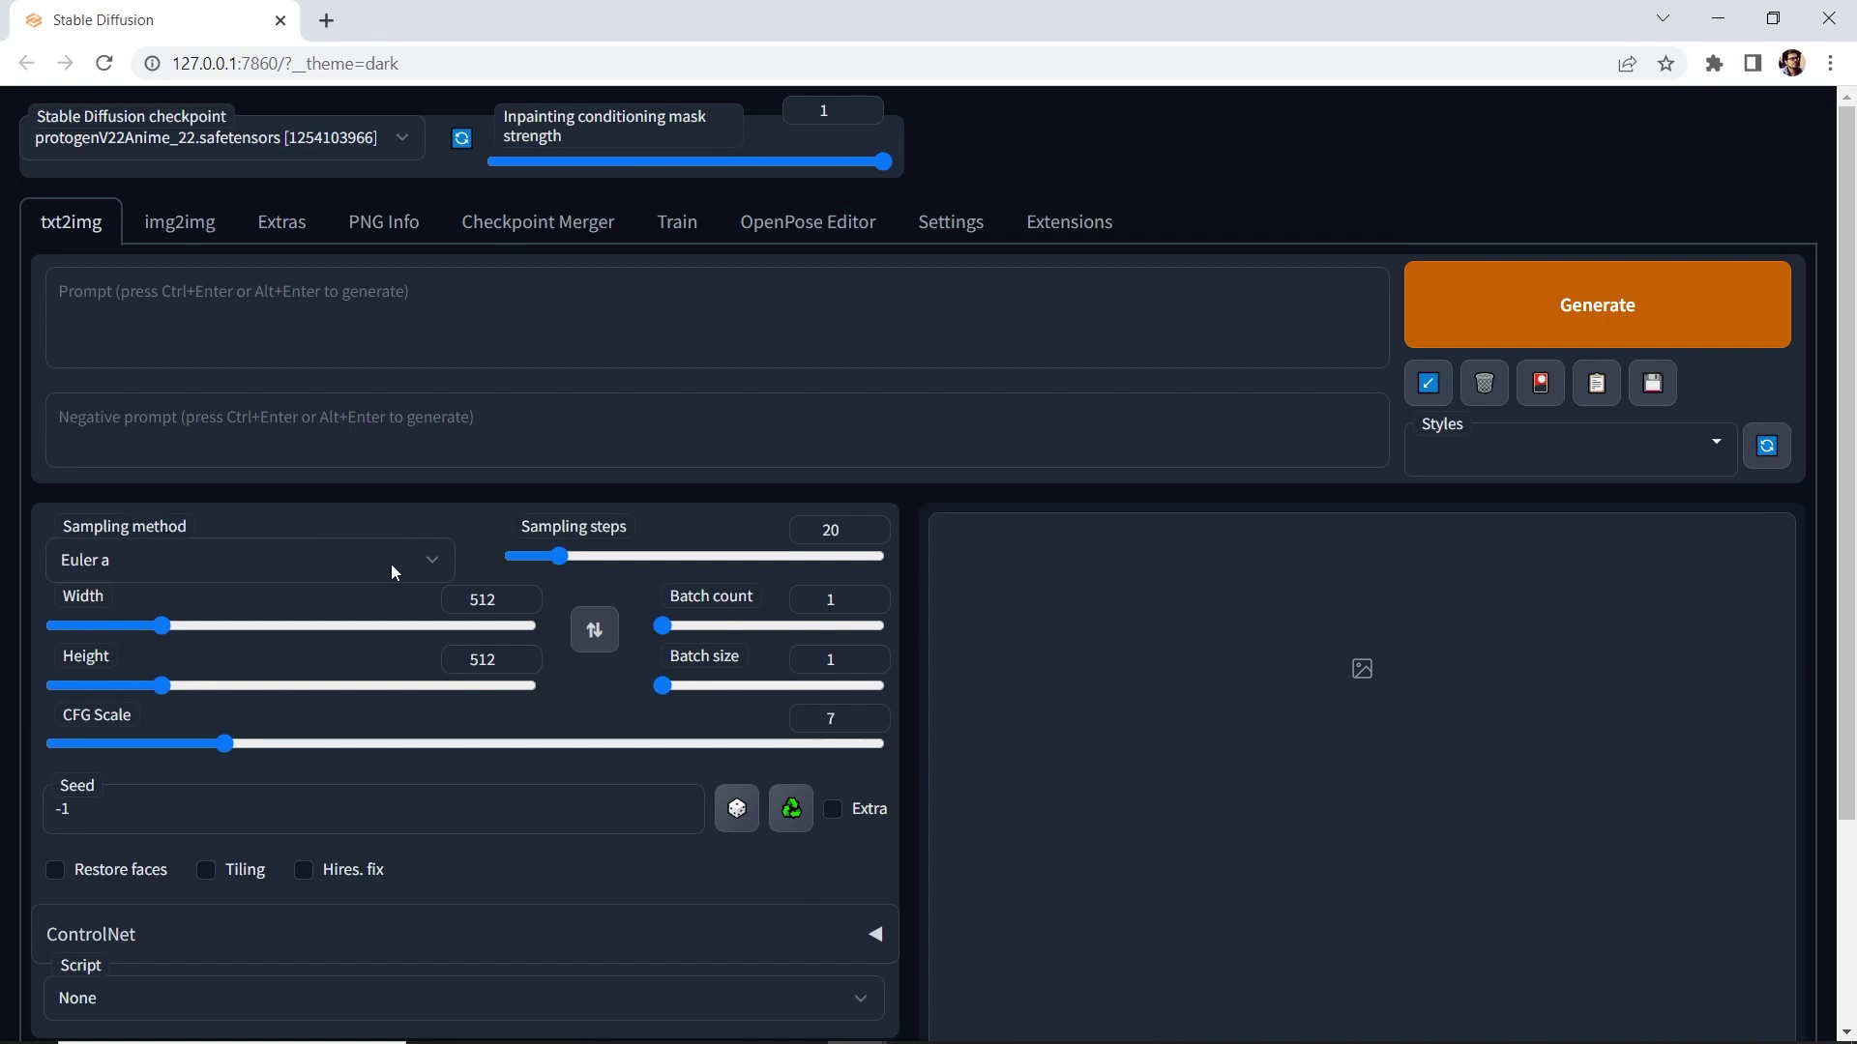
Switch the sampling method from Euler a to DDIM and try the CFG Scale slider.
click(424, 559)
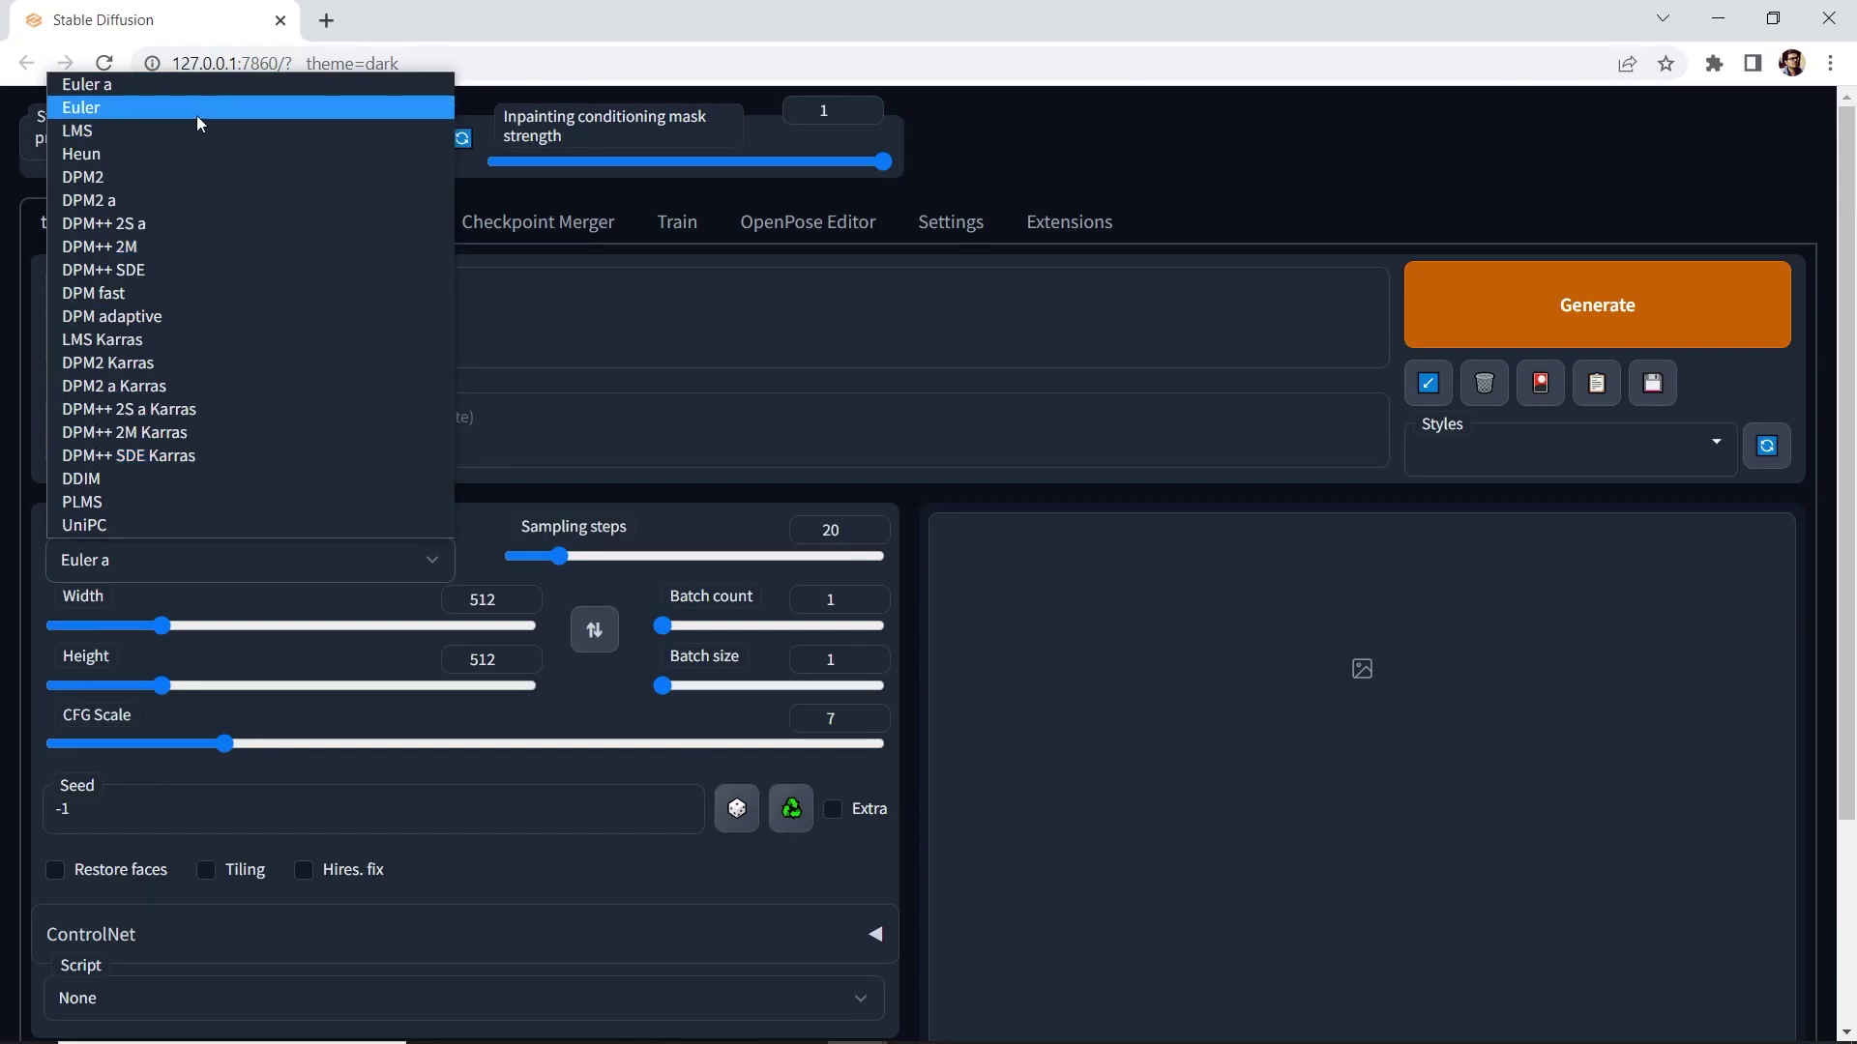
click(199, 86)
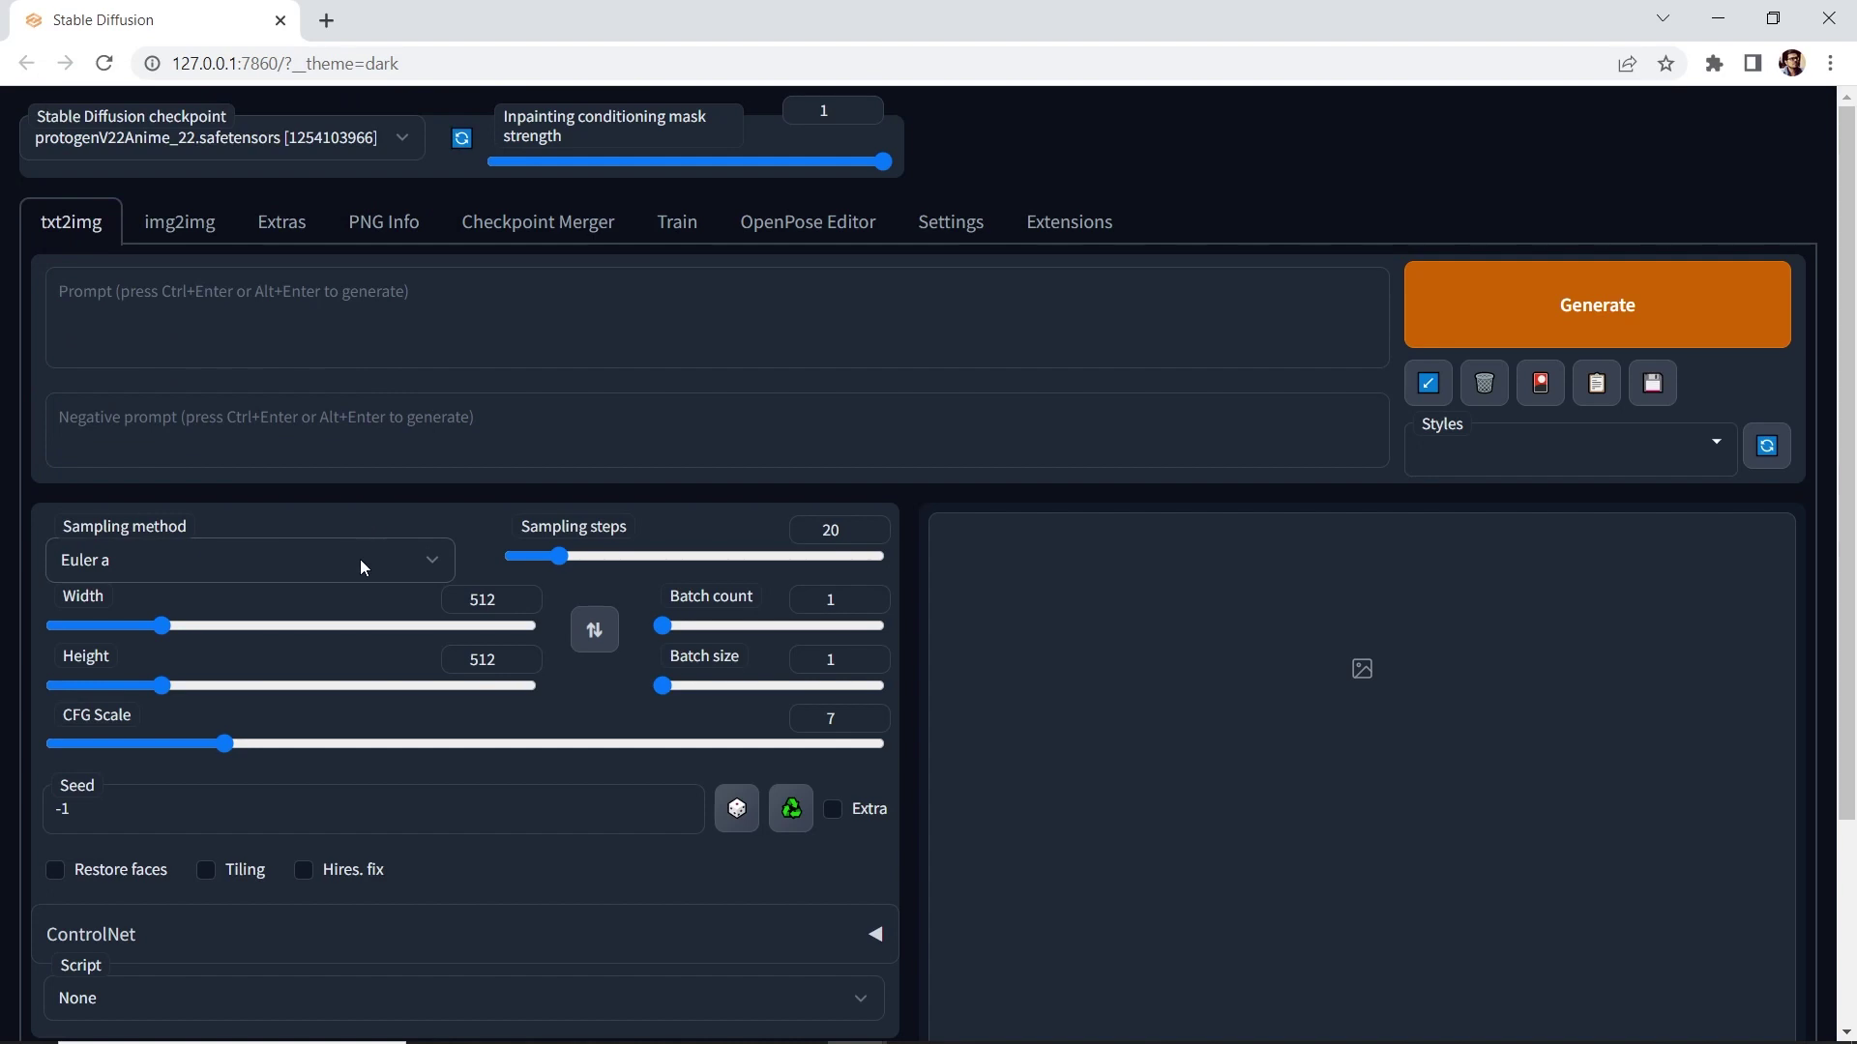
mouse_move(356, 557)
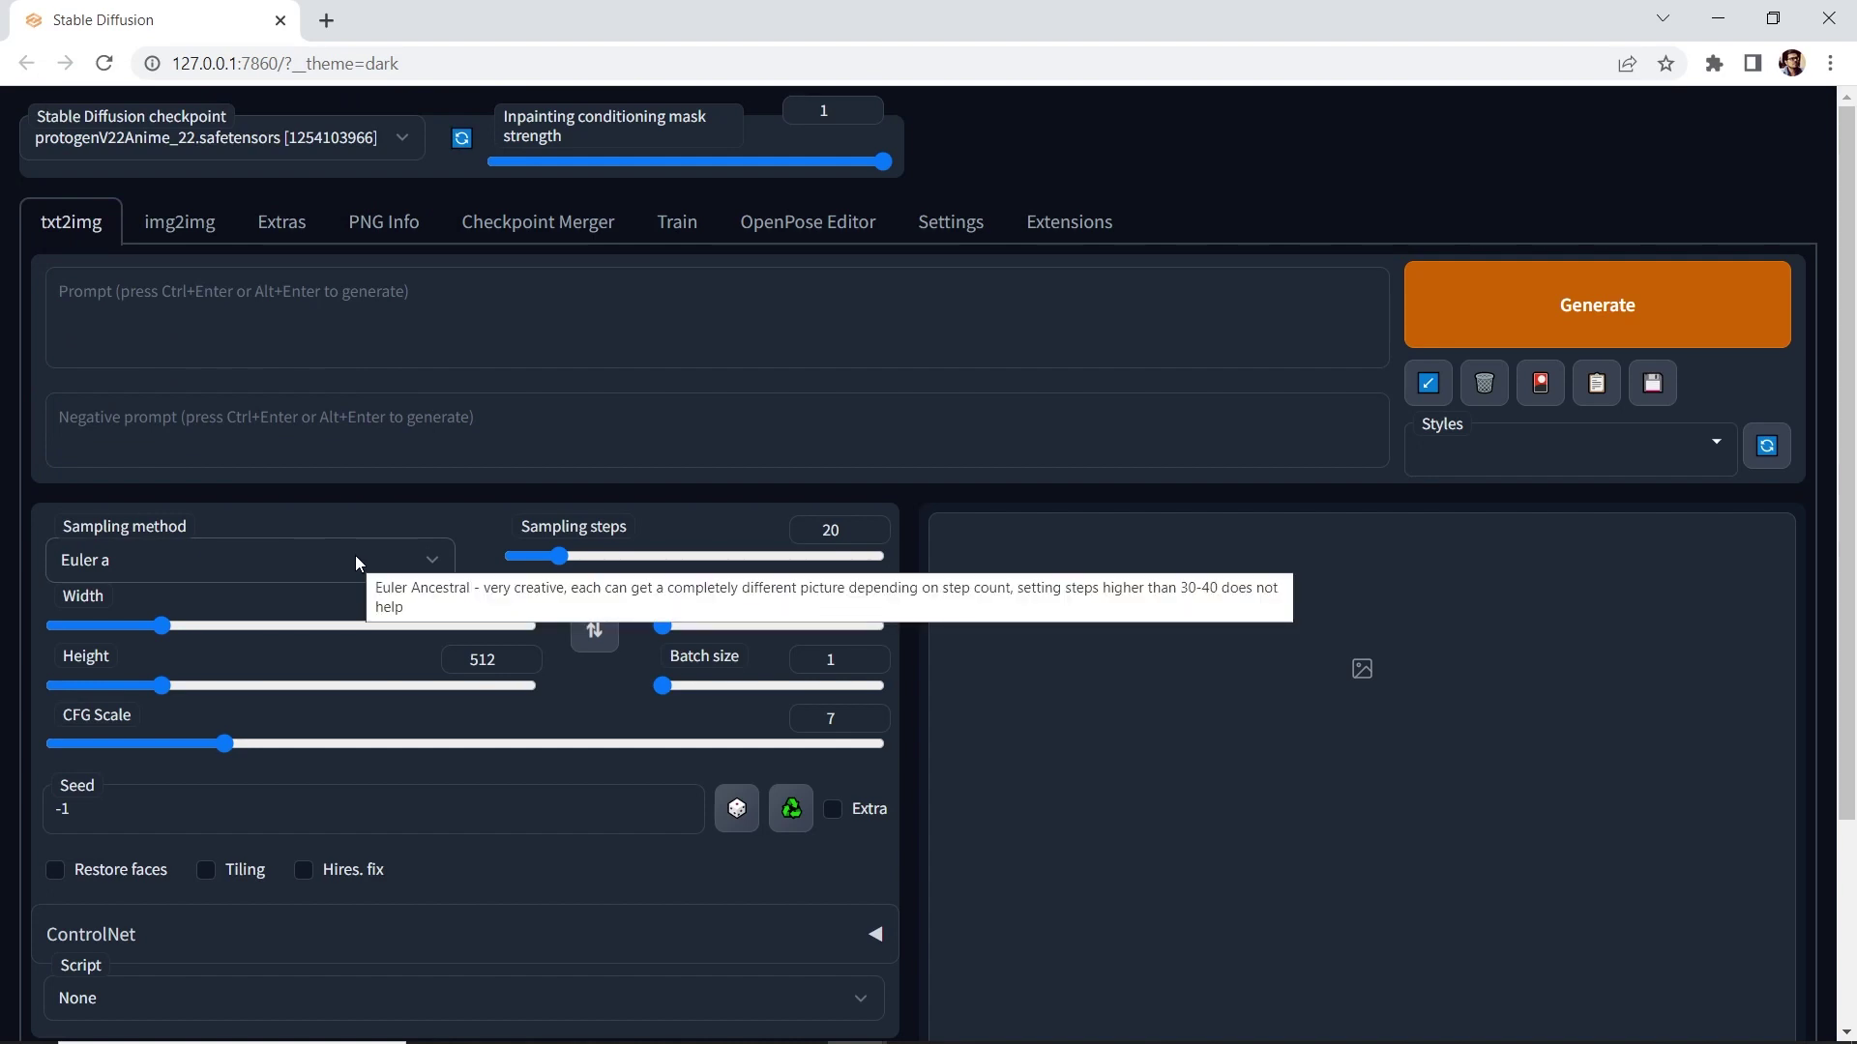
click(334, 571)
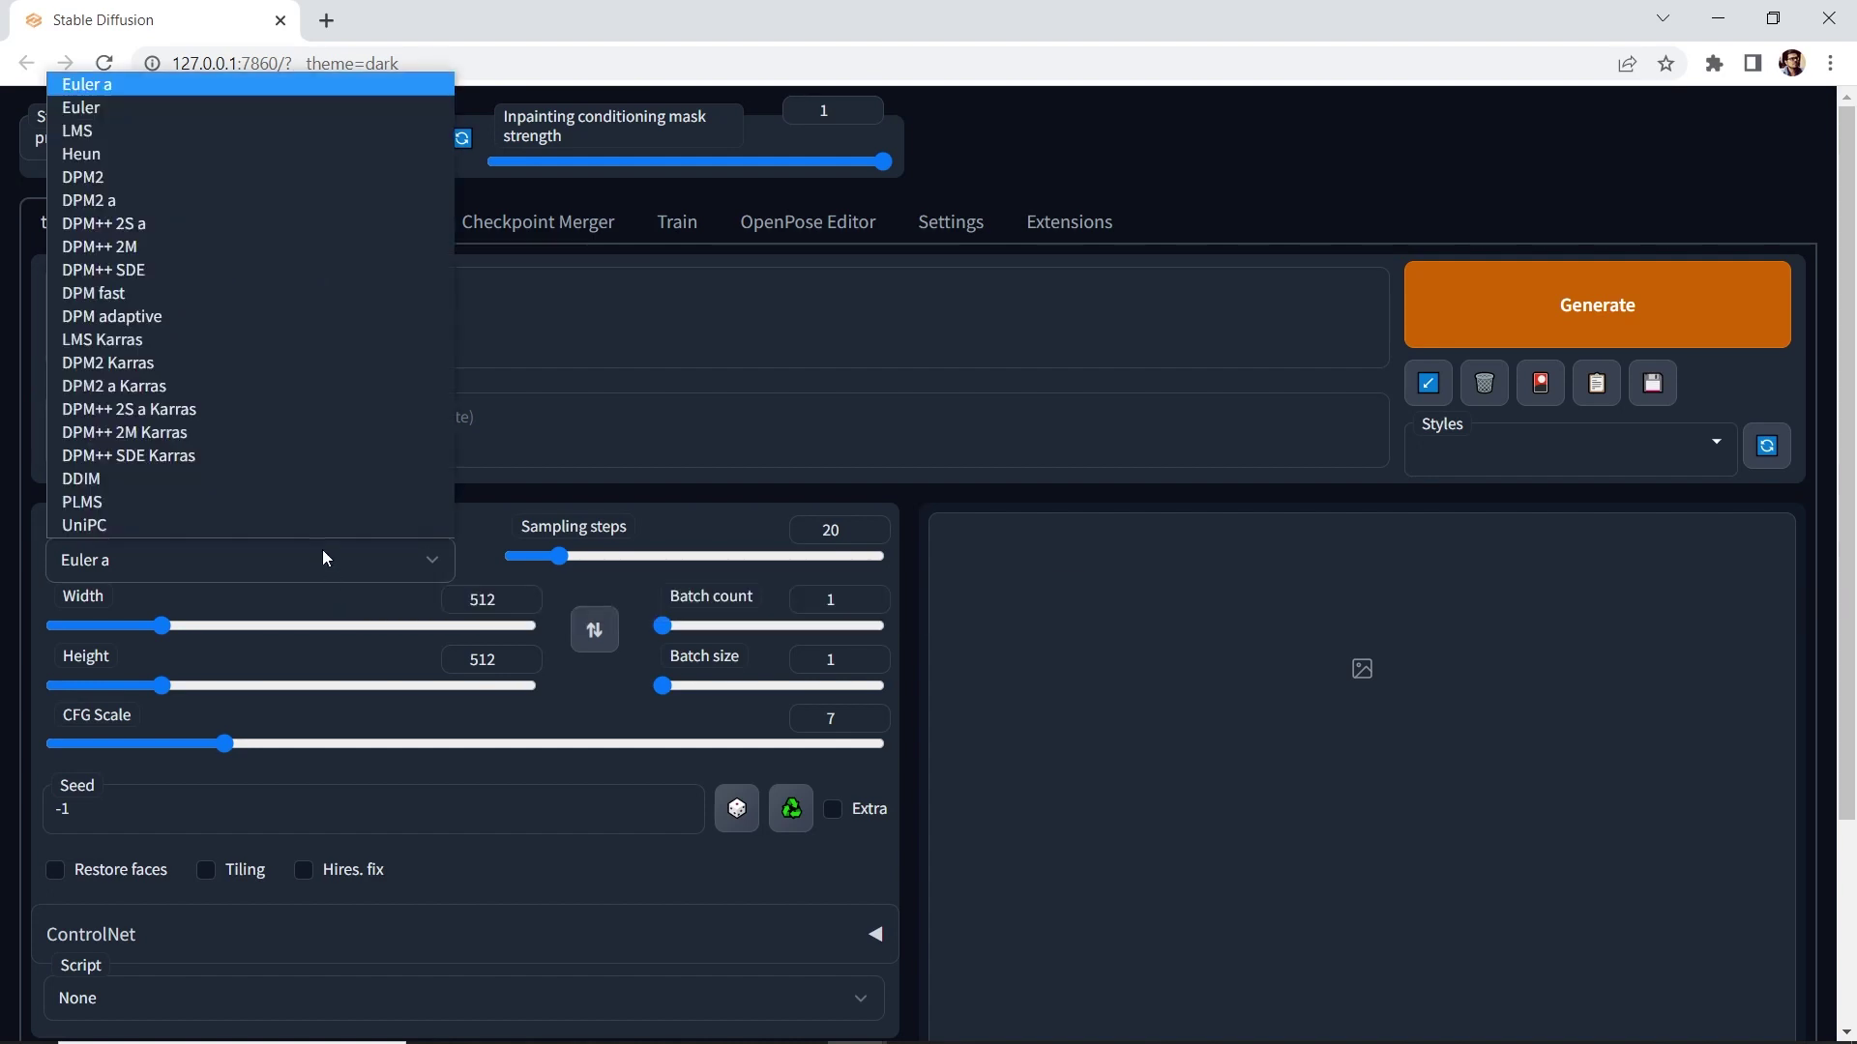
click(309, 477)
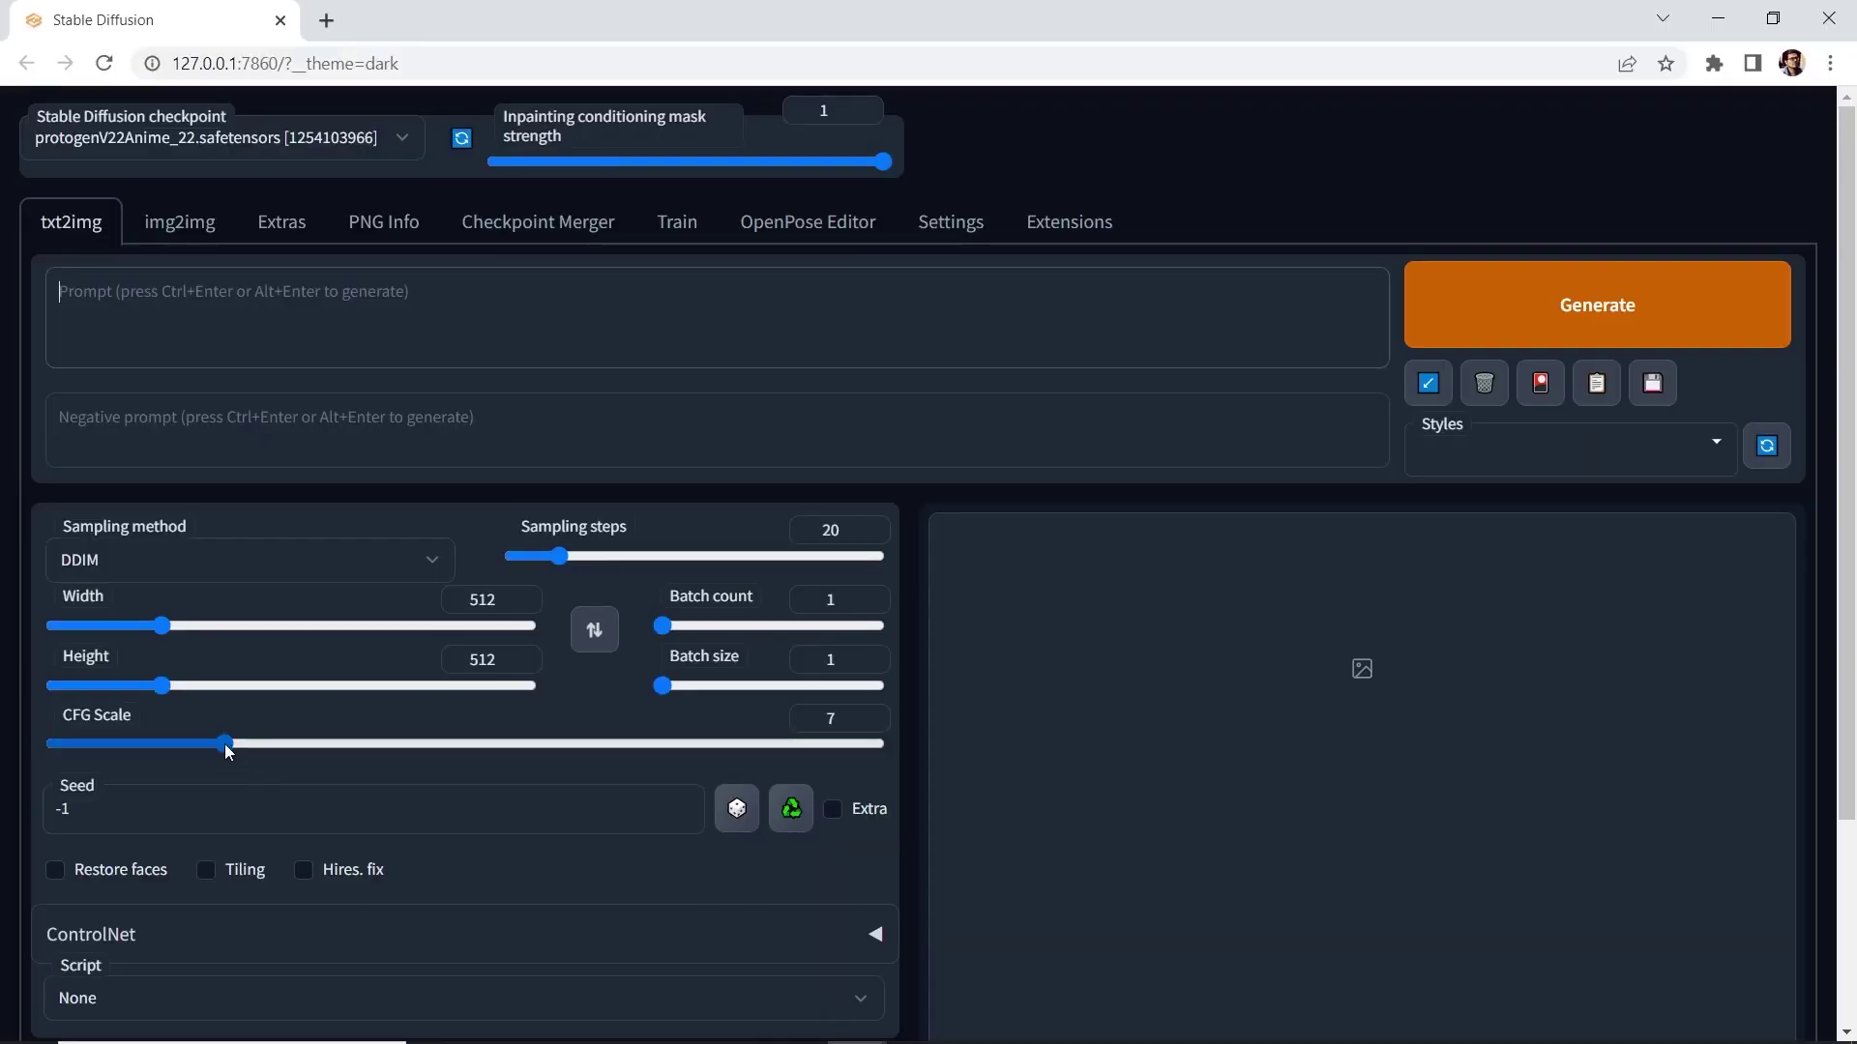
mouse_move(224, 744)
mouse_down()
mouse_move(56, 744)
mouse_move(818, 733)
mouse_move(942, 751)
mouse_move(225, 741)
mouse_up()
Select the Seed field, switch Tiling off and turn Restore faces on.
click(115, 794)
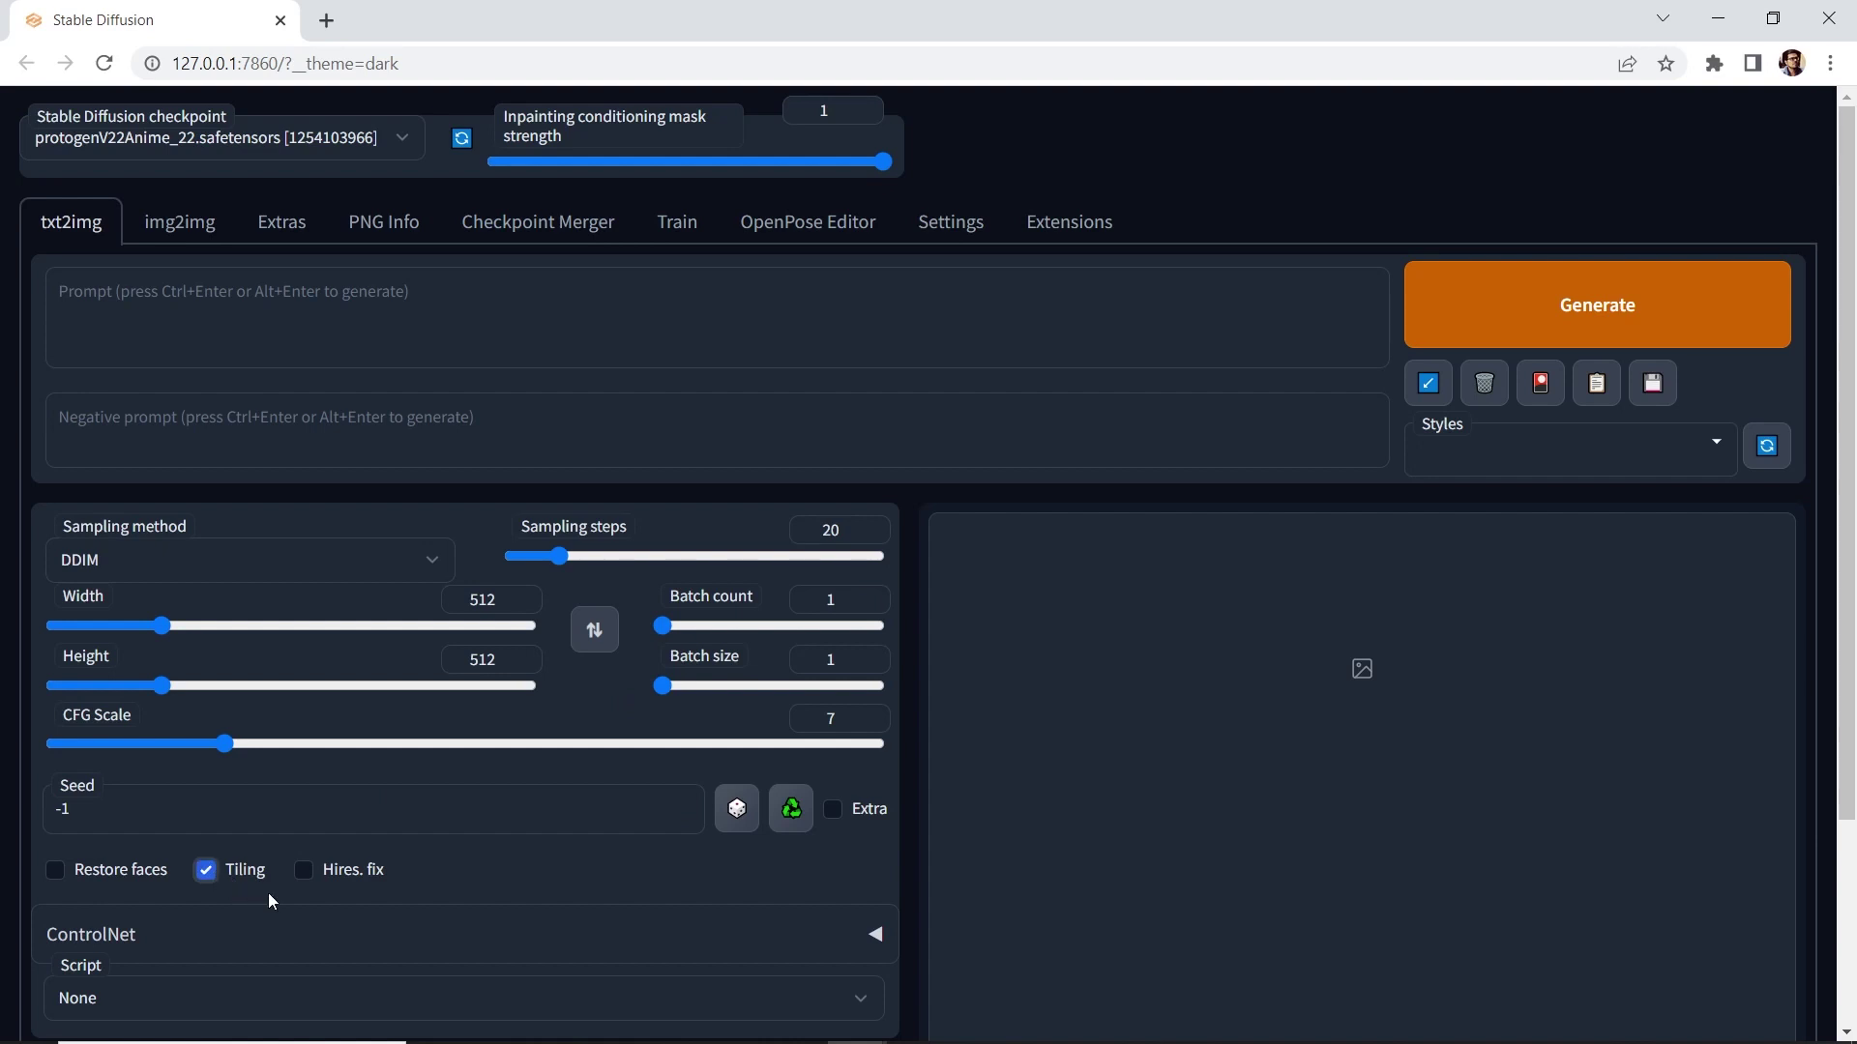
click(232, 873)
click(63, 873)
Set the CodeFormer weight to 0 in face restoration settings, apply it, and return to txt2img.
click(950, 227)
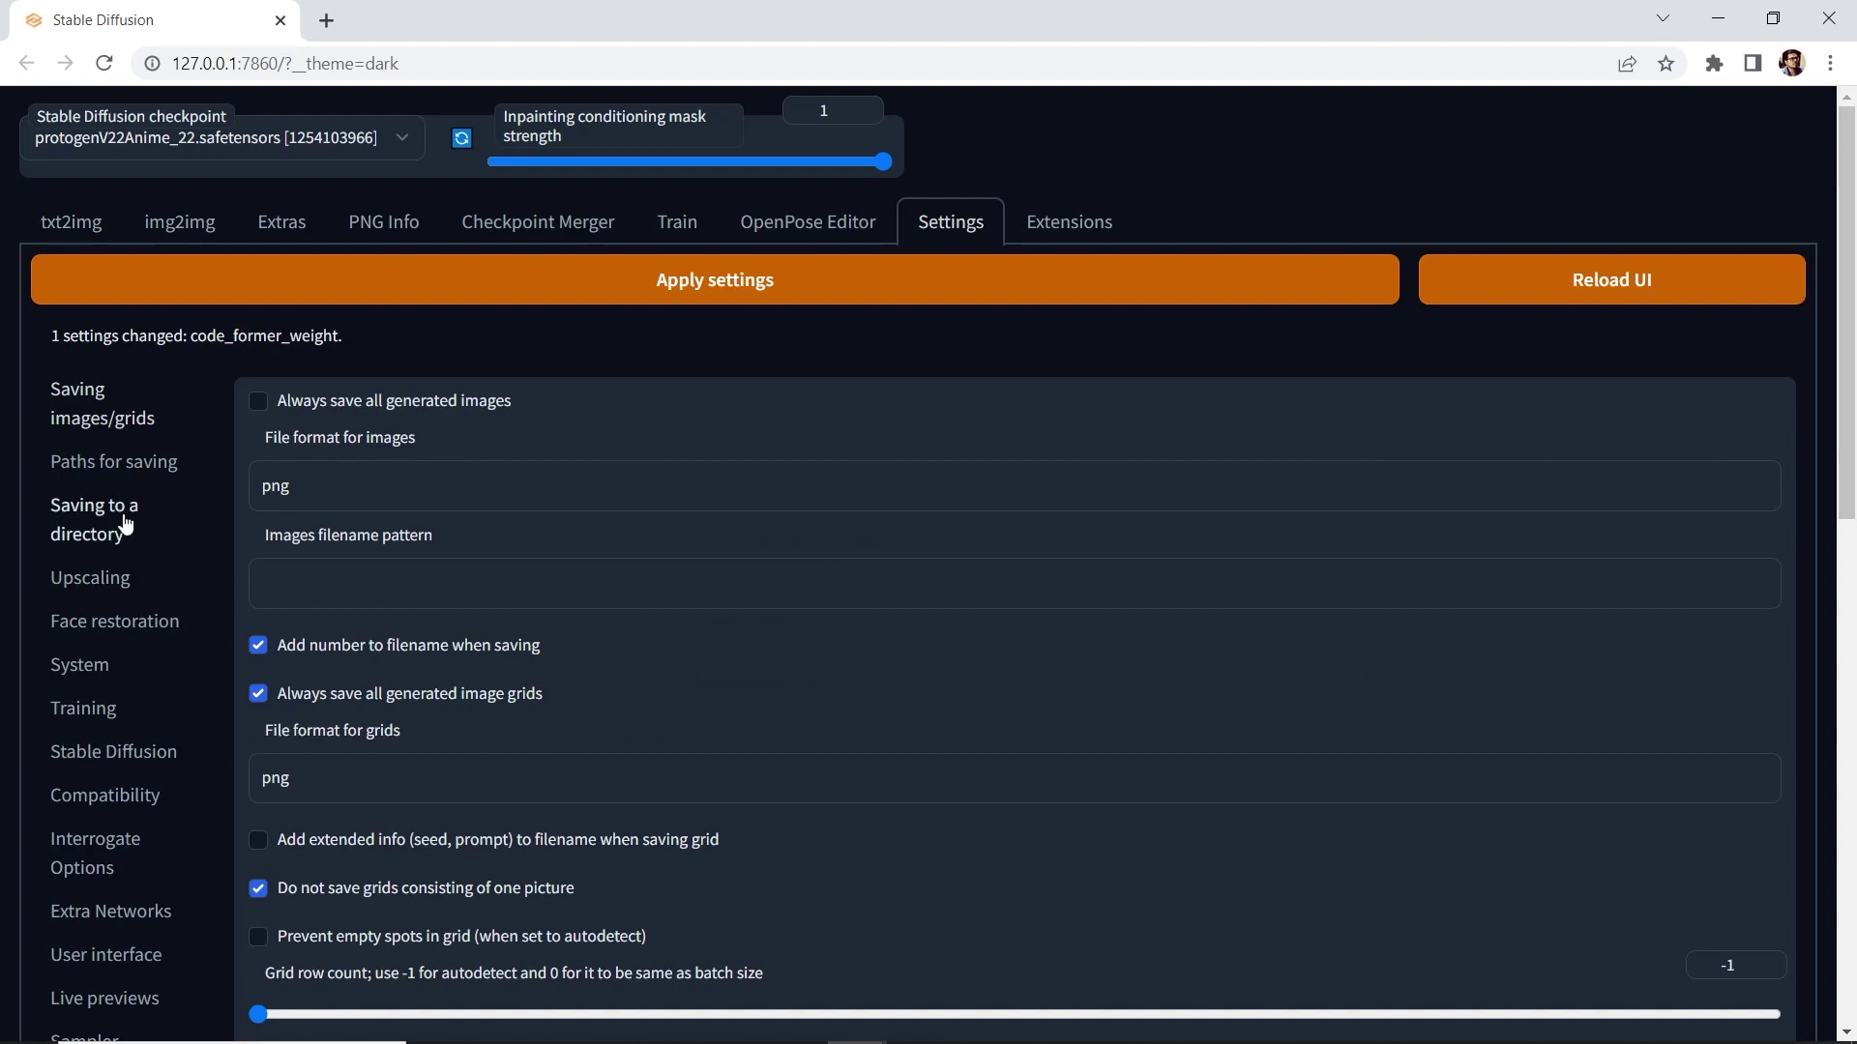
click(153, 624)
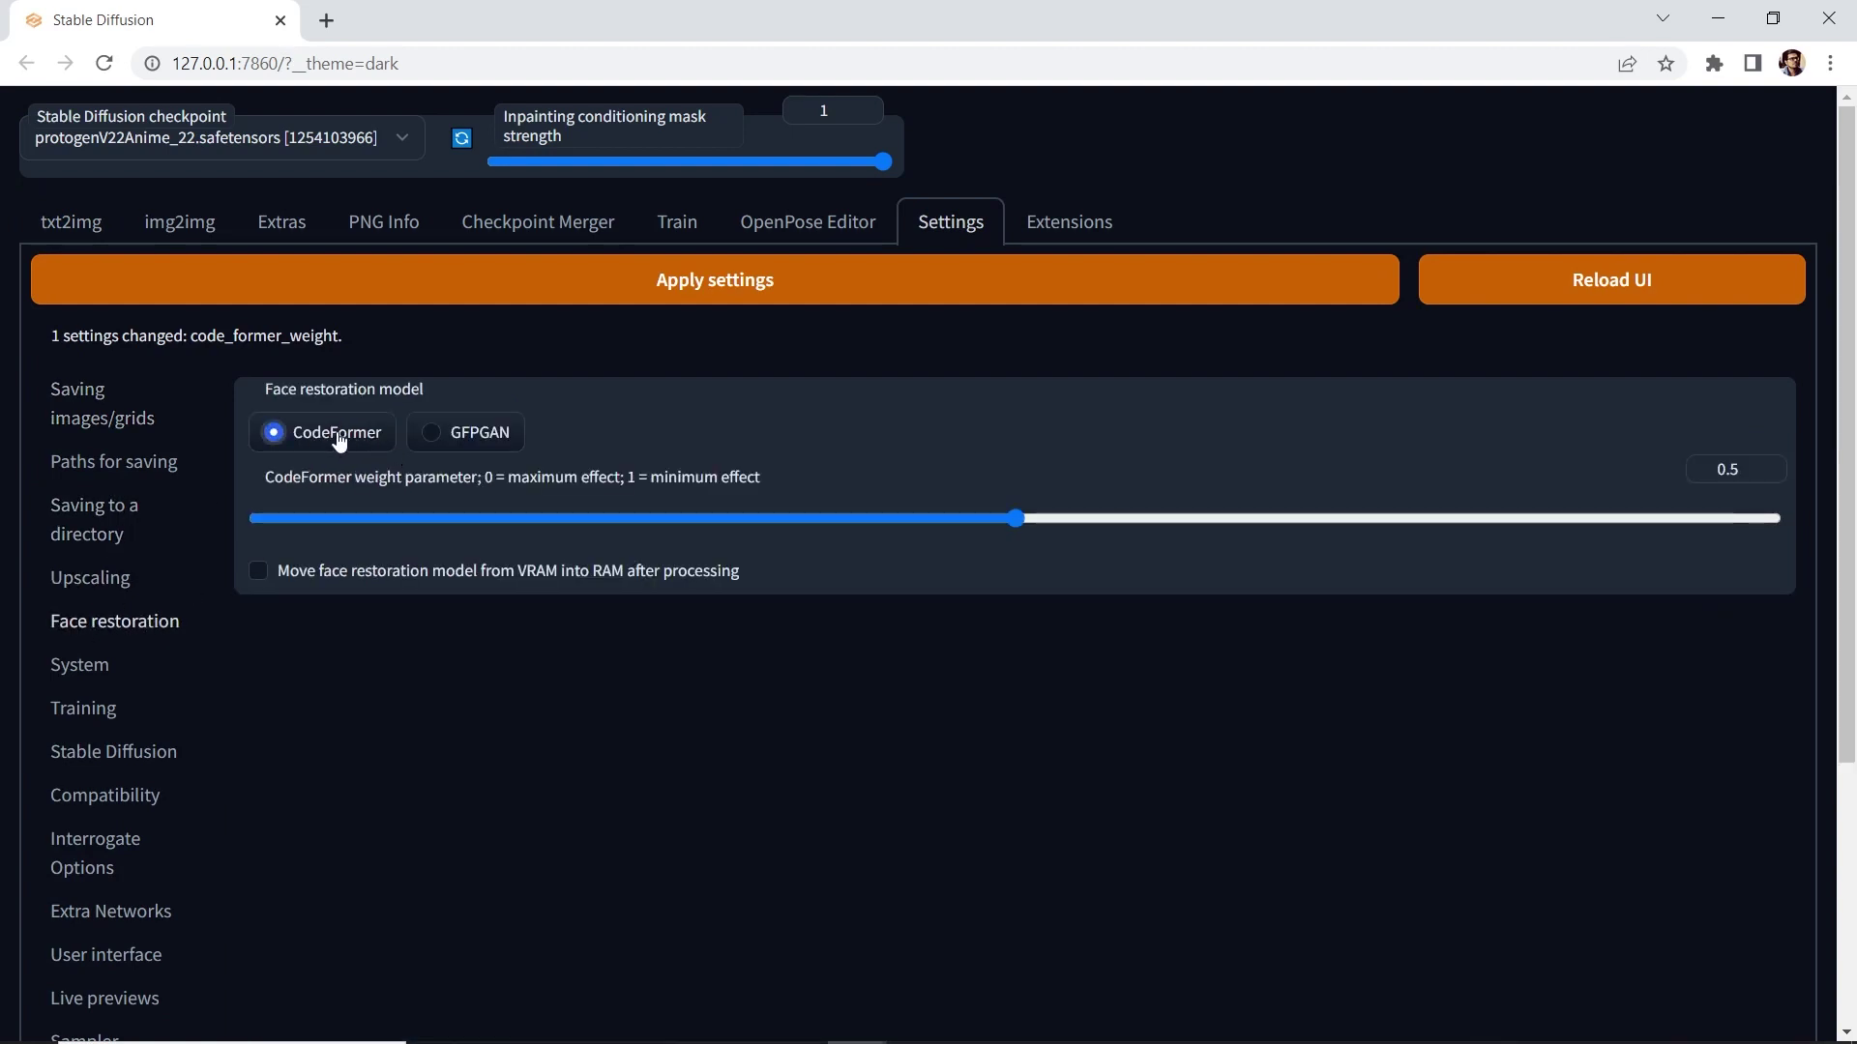
drag(485, 478, 619, 478)
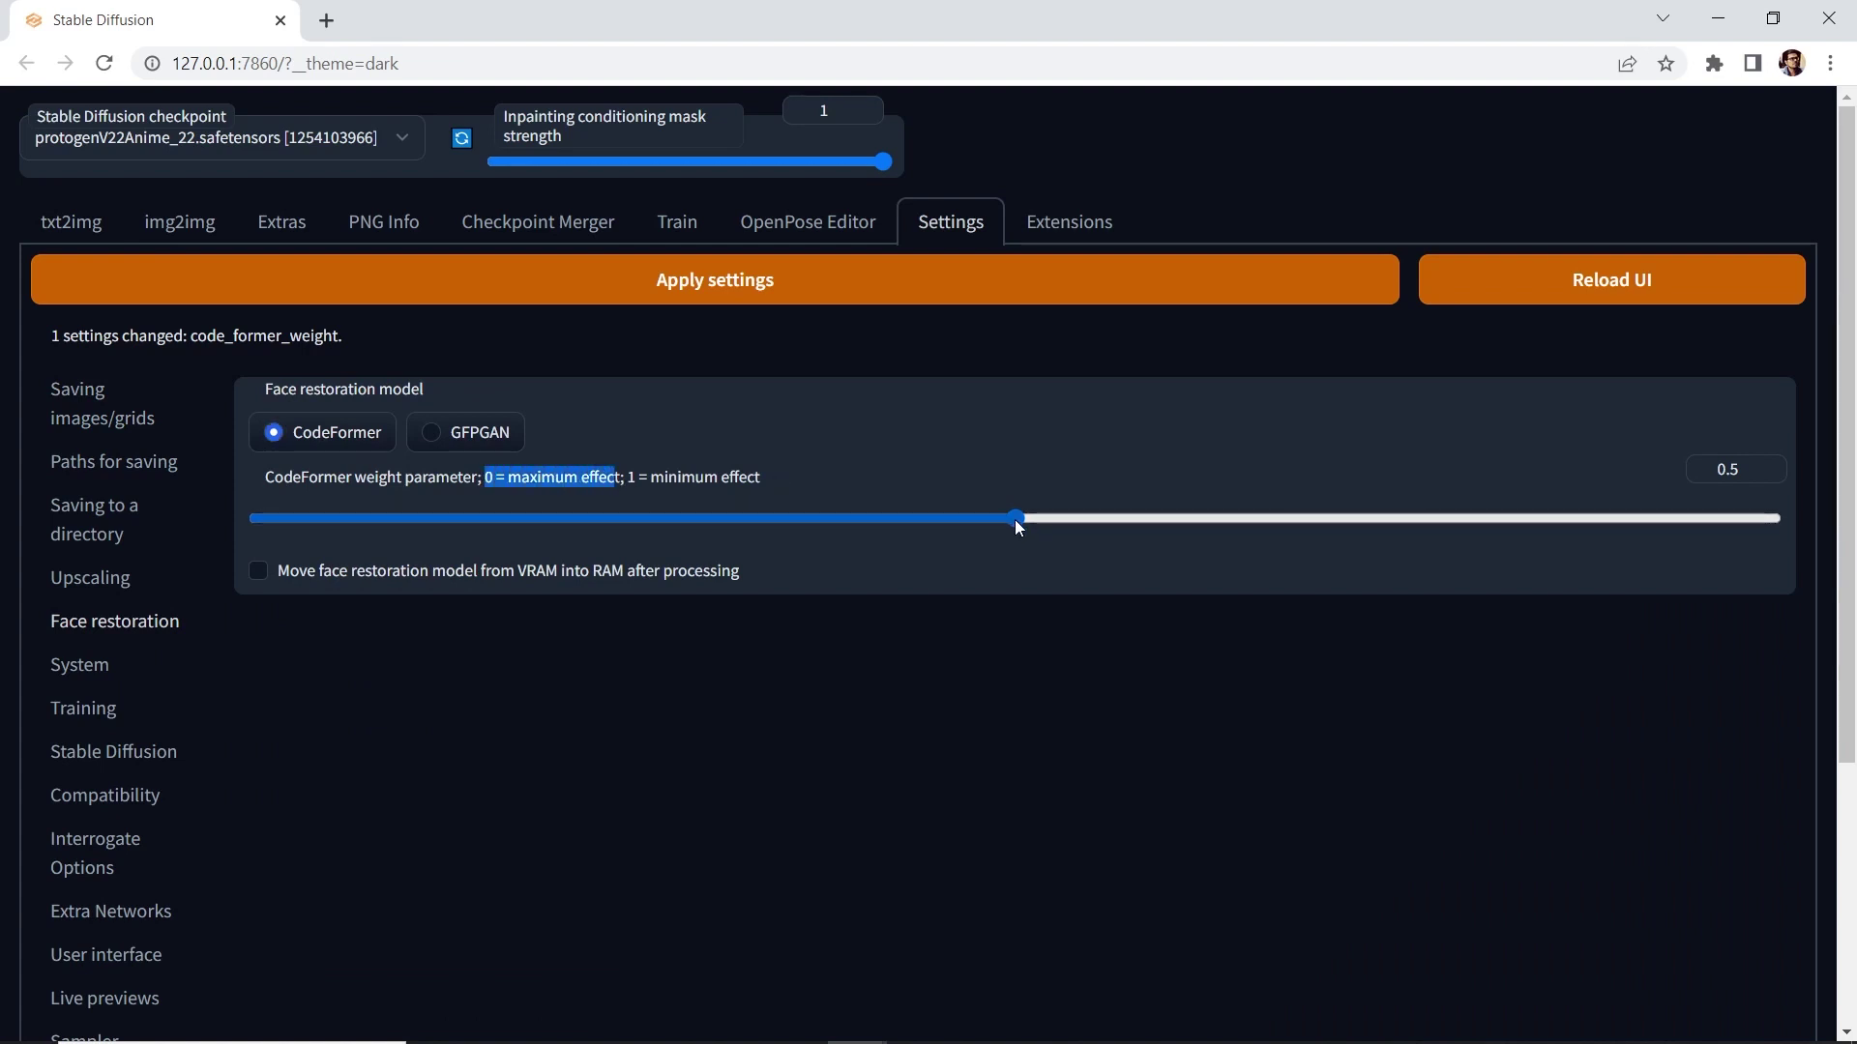
drag(1014, 518, 209, 552)
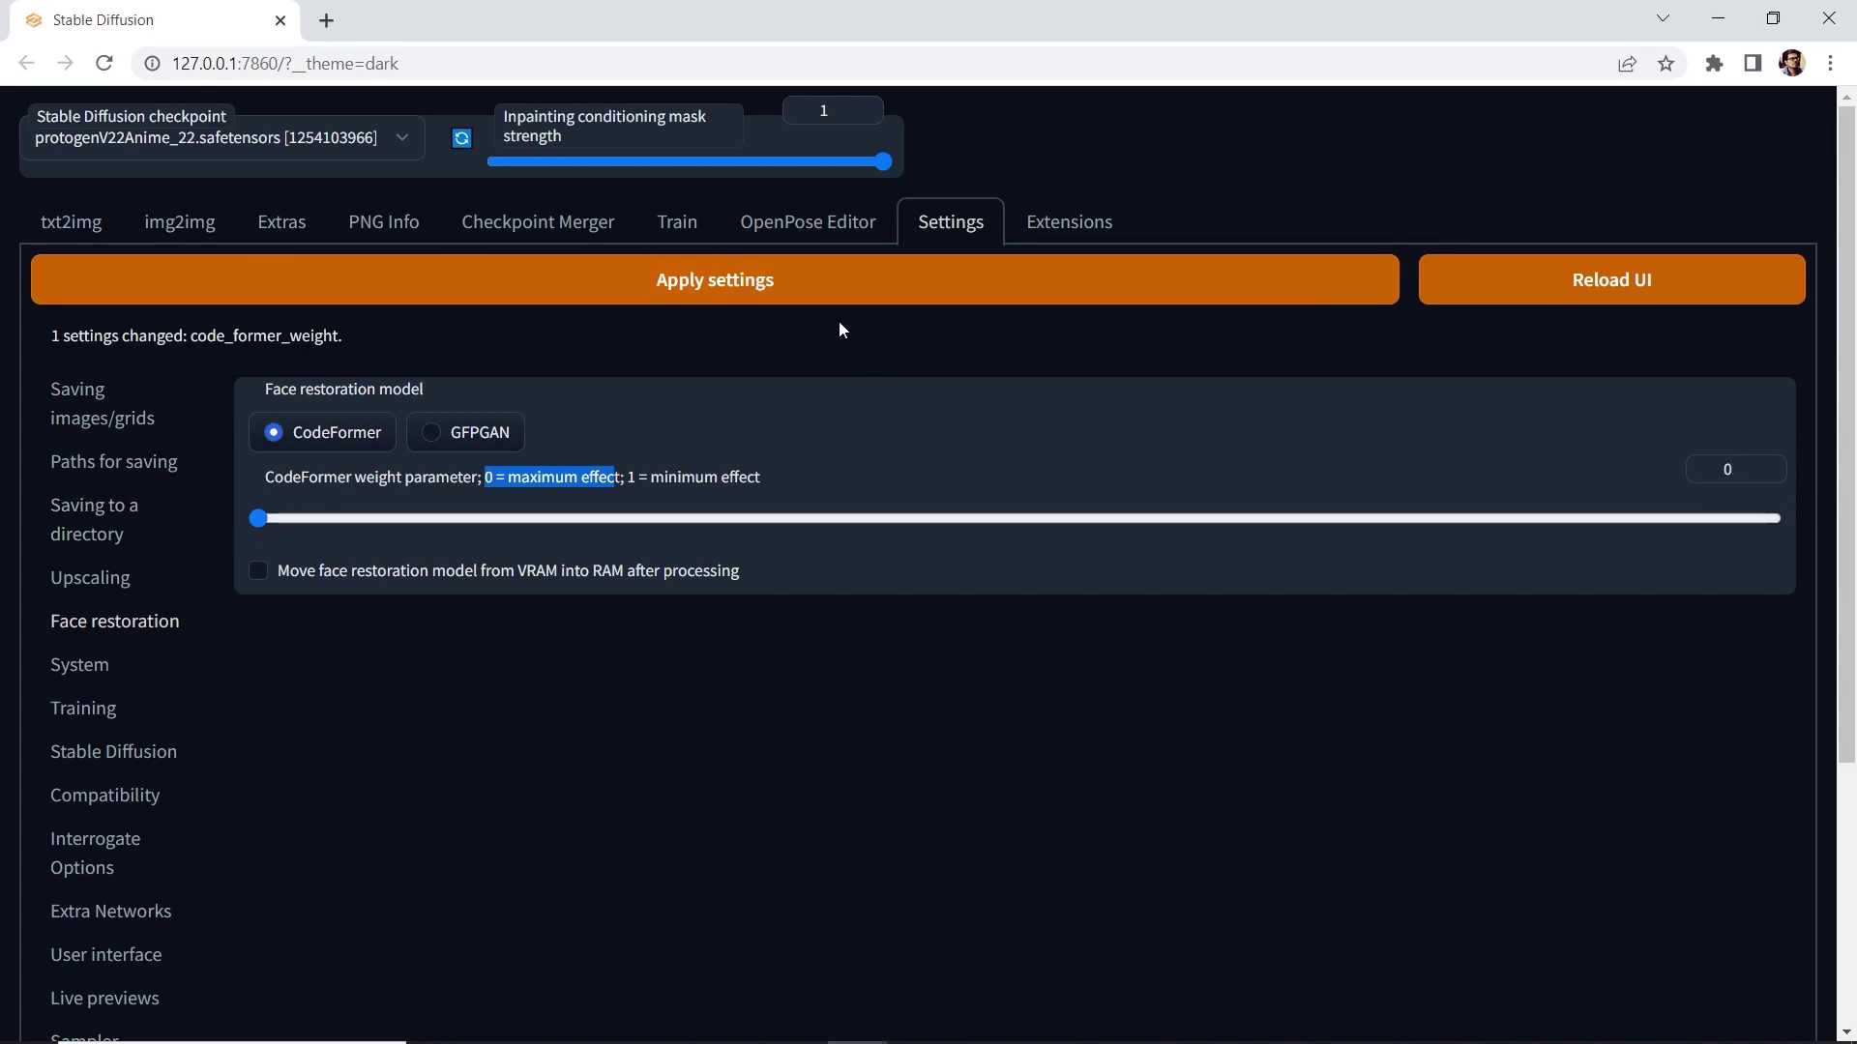
click(804, 290)
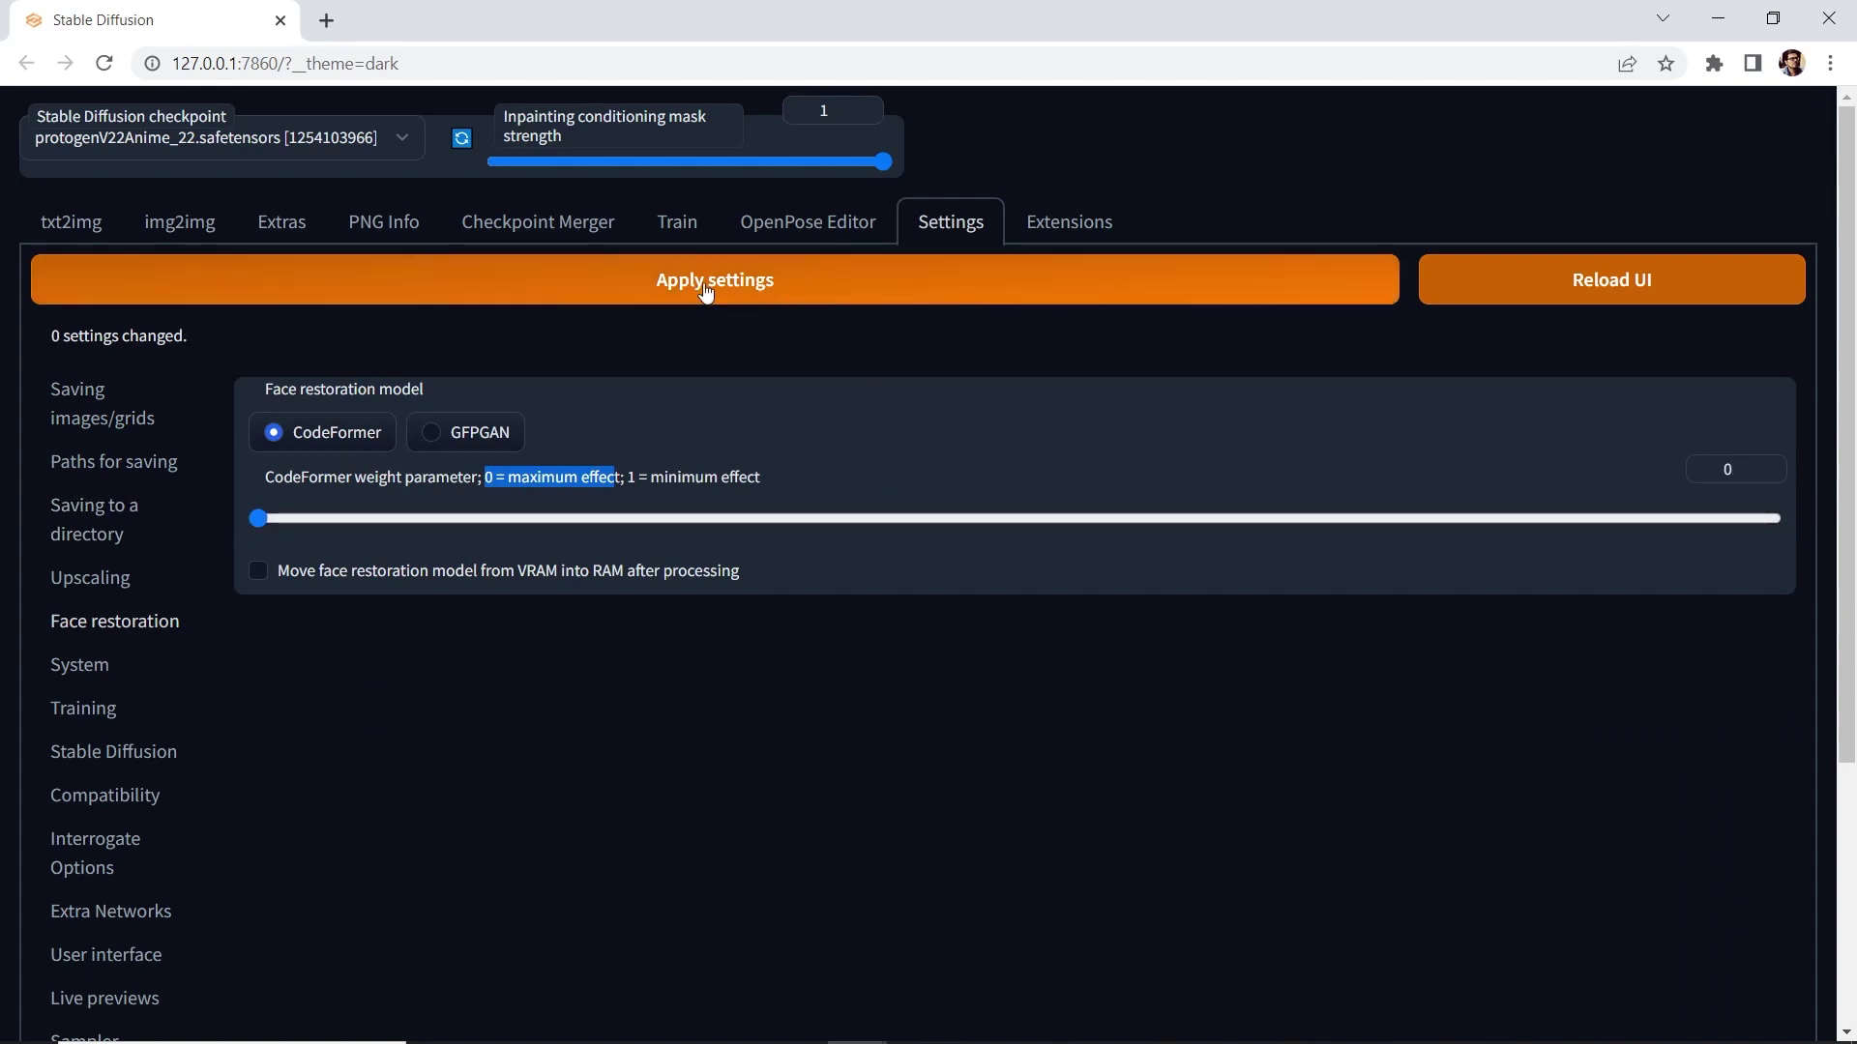
click(73, 226)
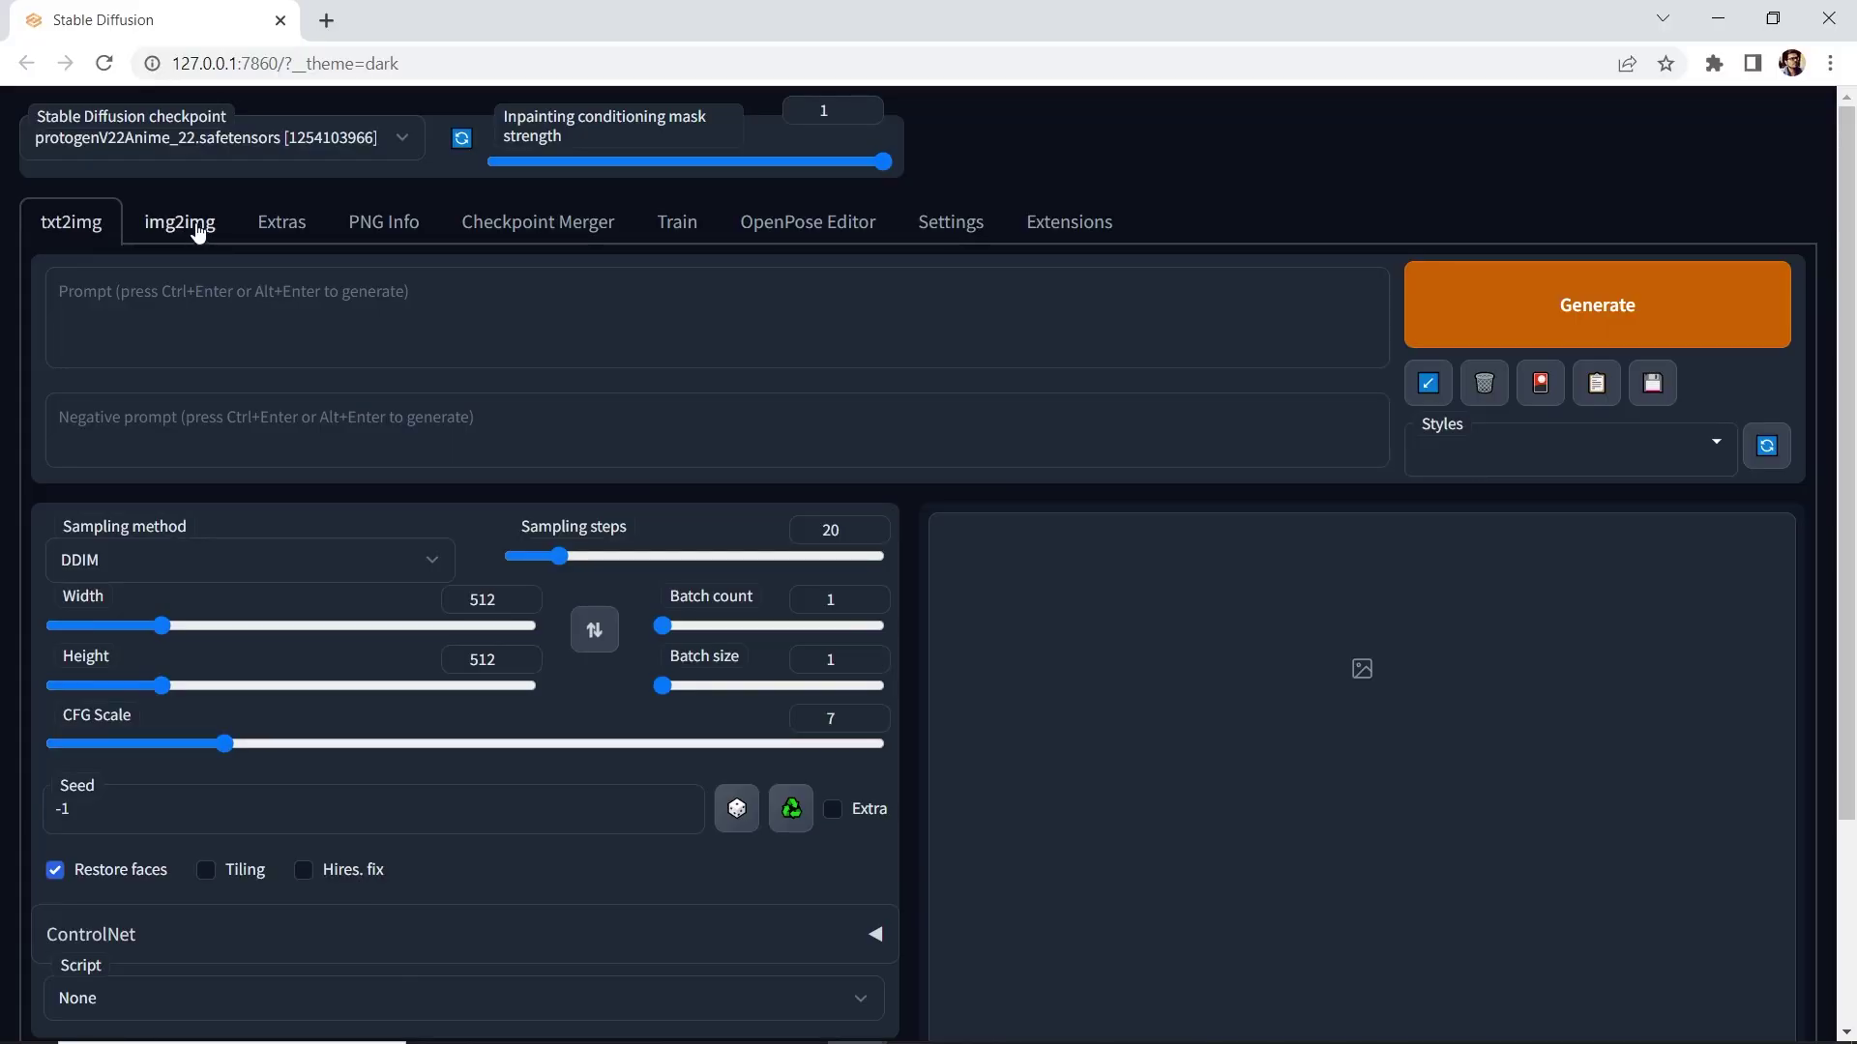
click(198, 233)
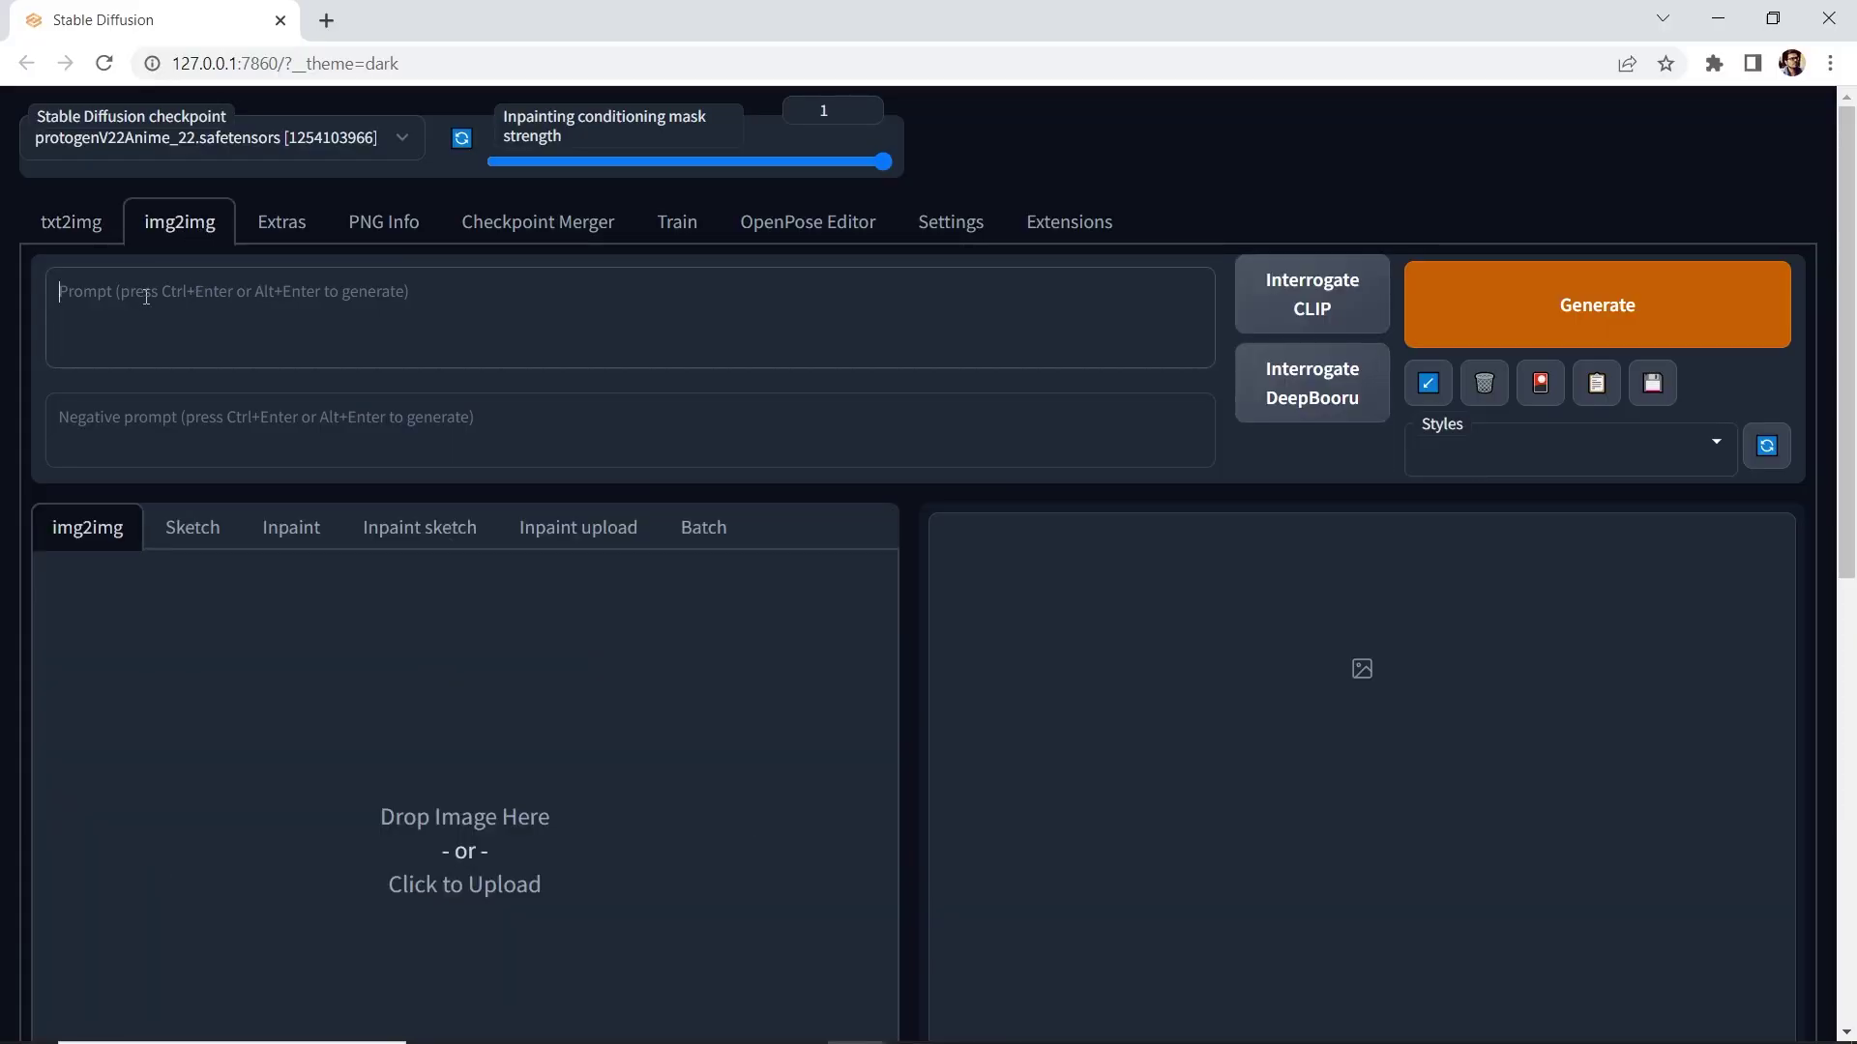
Upload Messi-trophy.jpg from the Downloads folder as the img2img source image.
click(512, 823)
drag(1829, 265, 1588, 638)
double_click(817, 770)
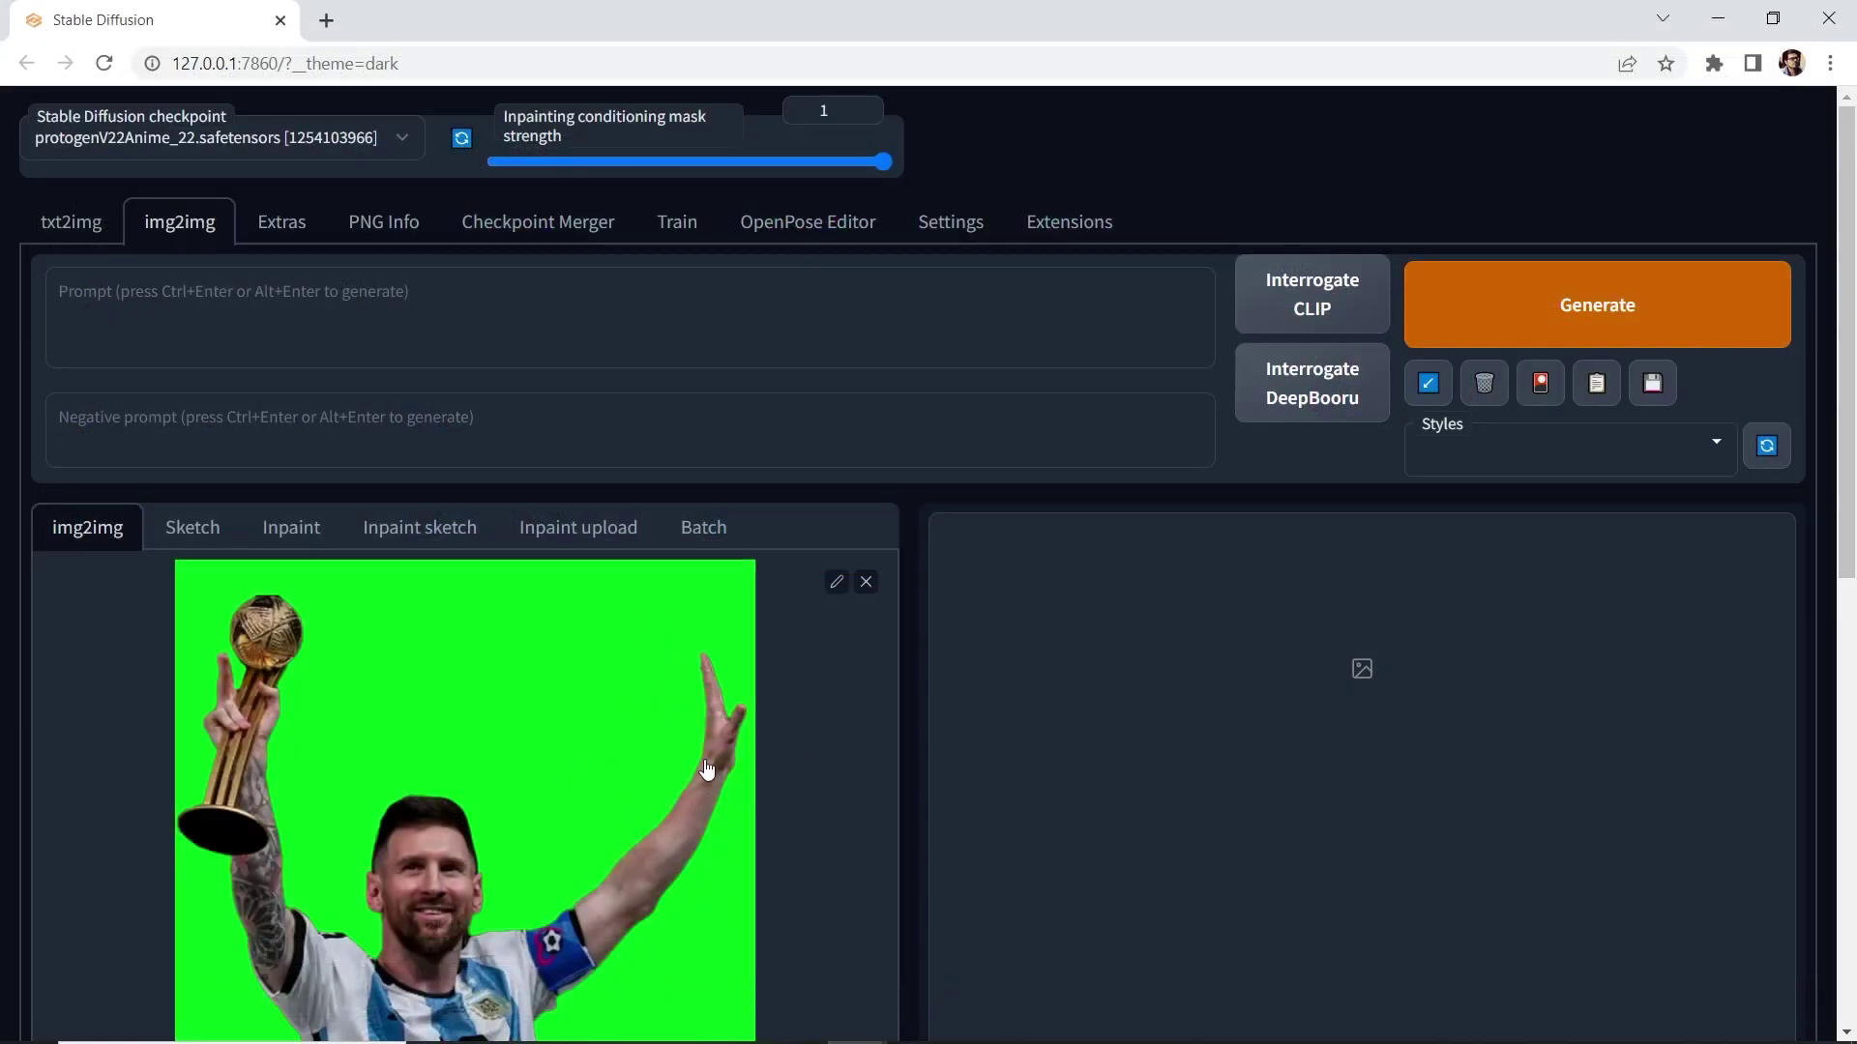
drag(1847, 395, 1825, 680)
scroll(1825, 680, down, 4)
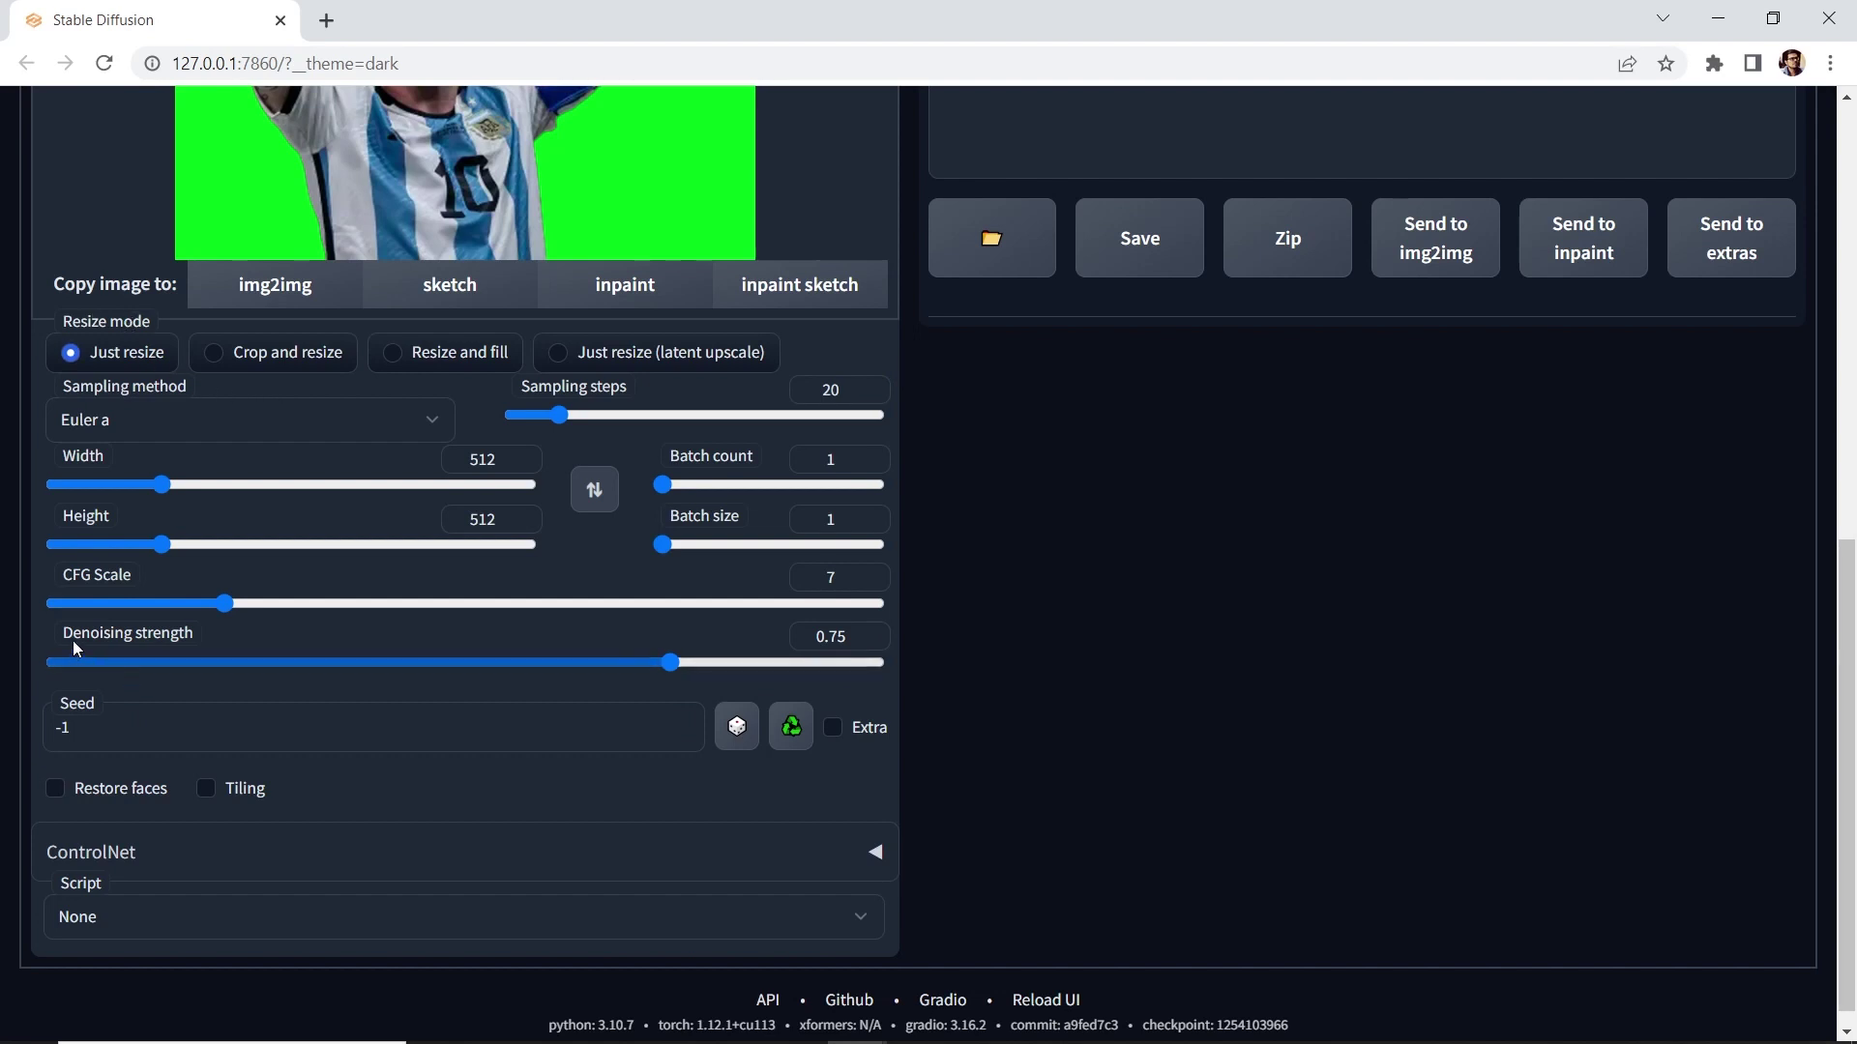
drag(74, 642, 232, 638)
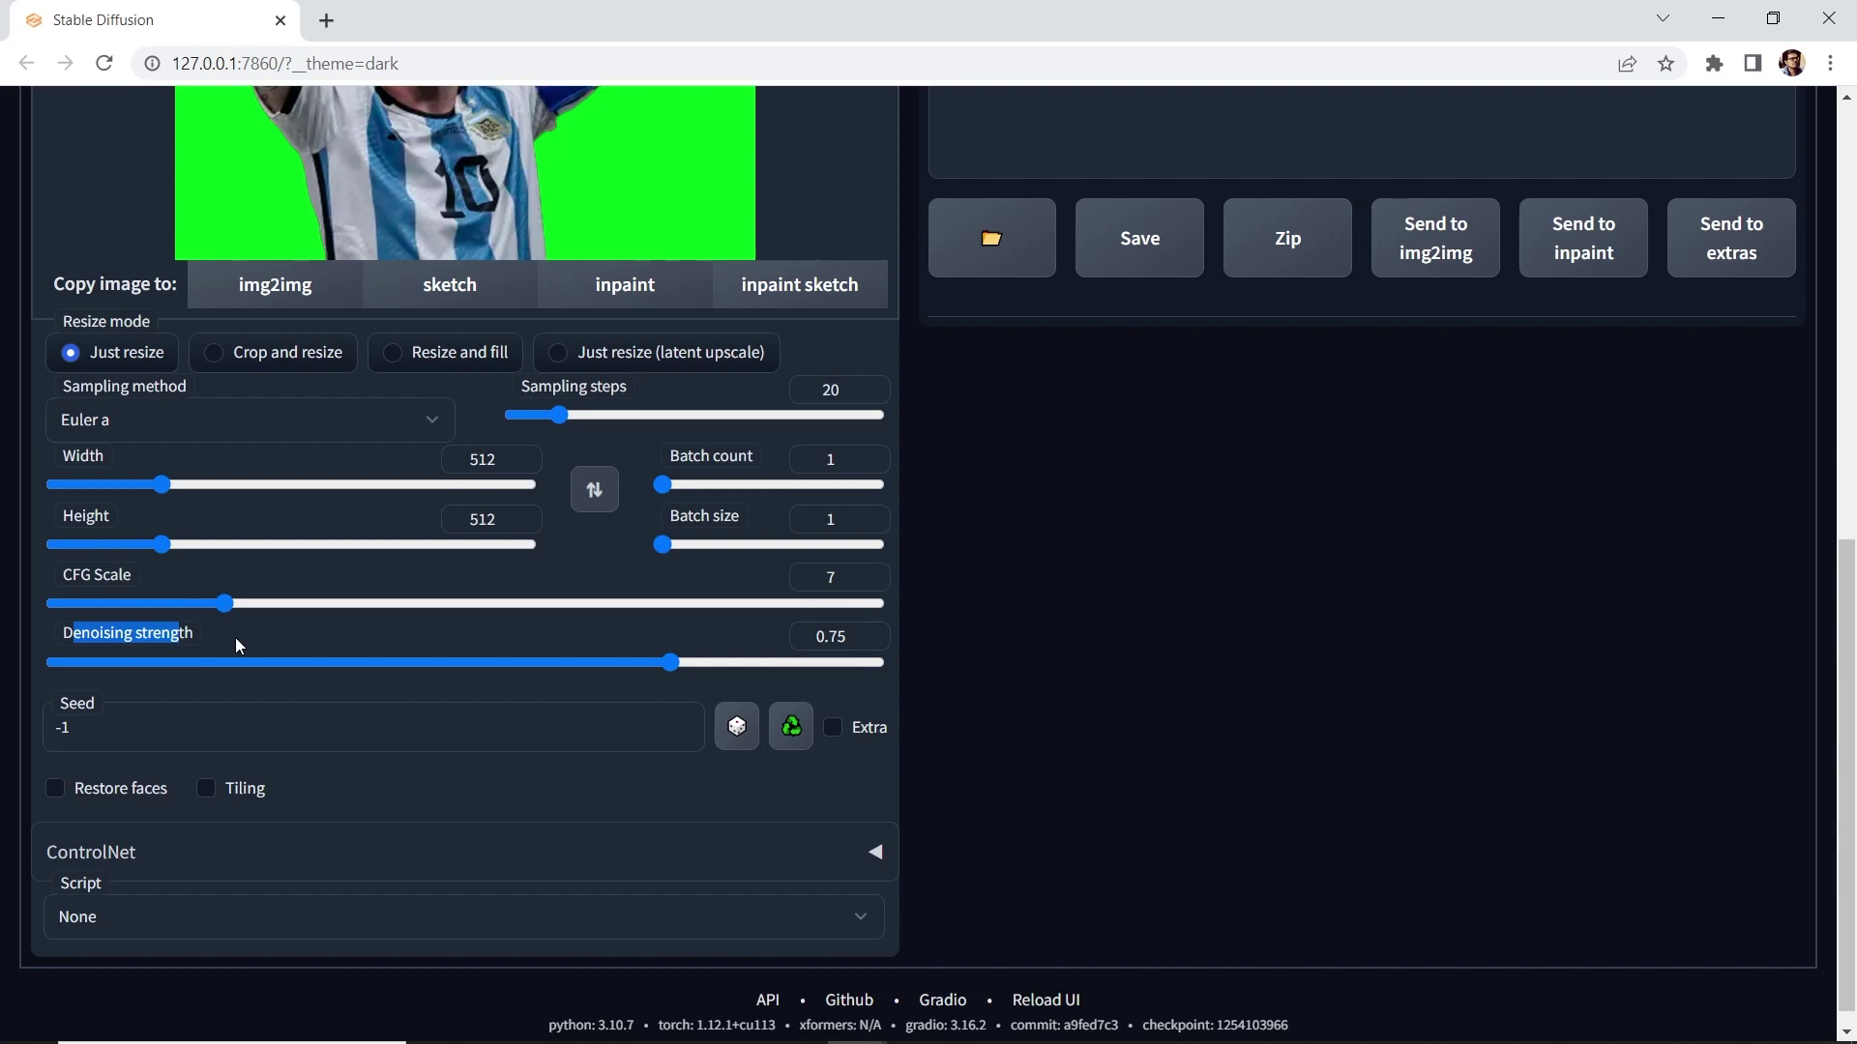
drag(100, 321, 153, 323)
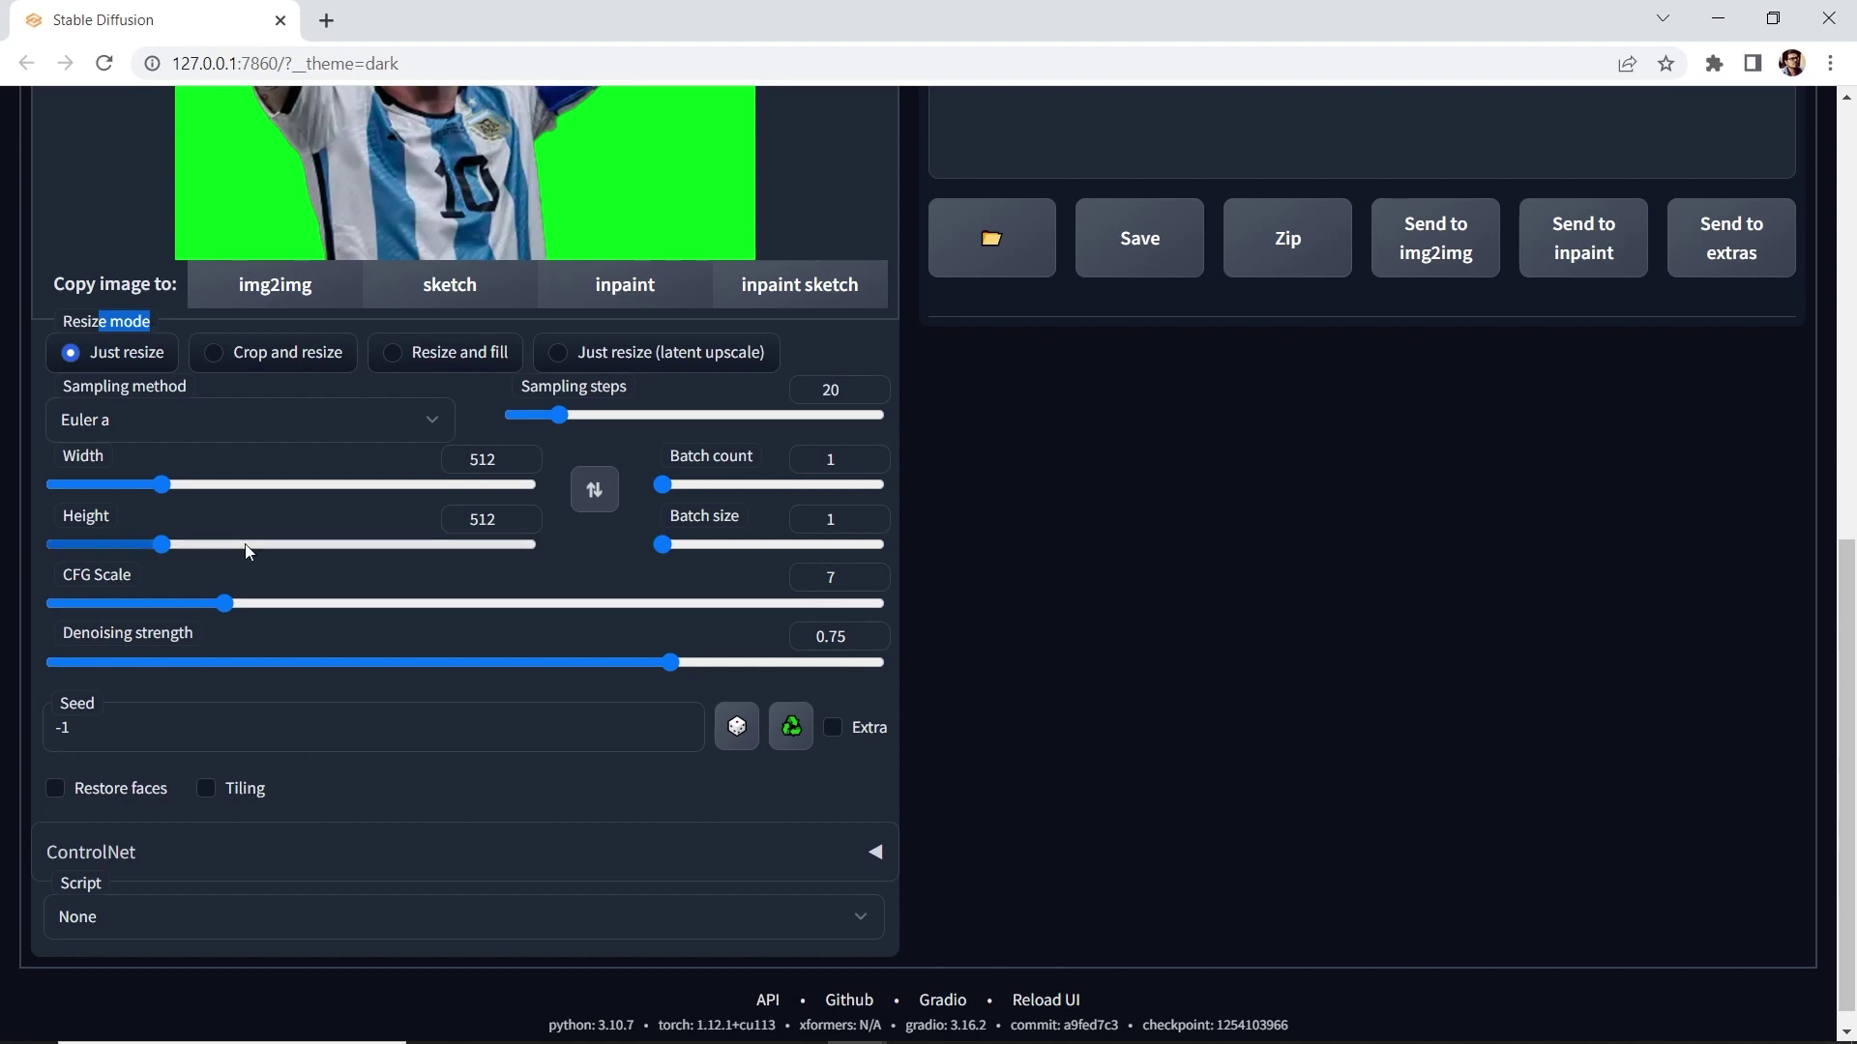
click(154, 355)
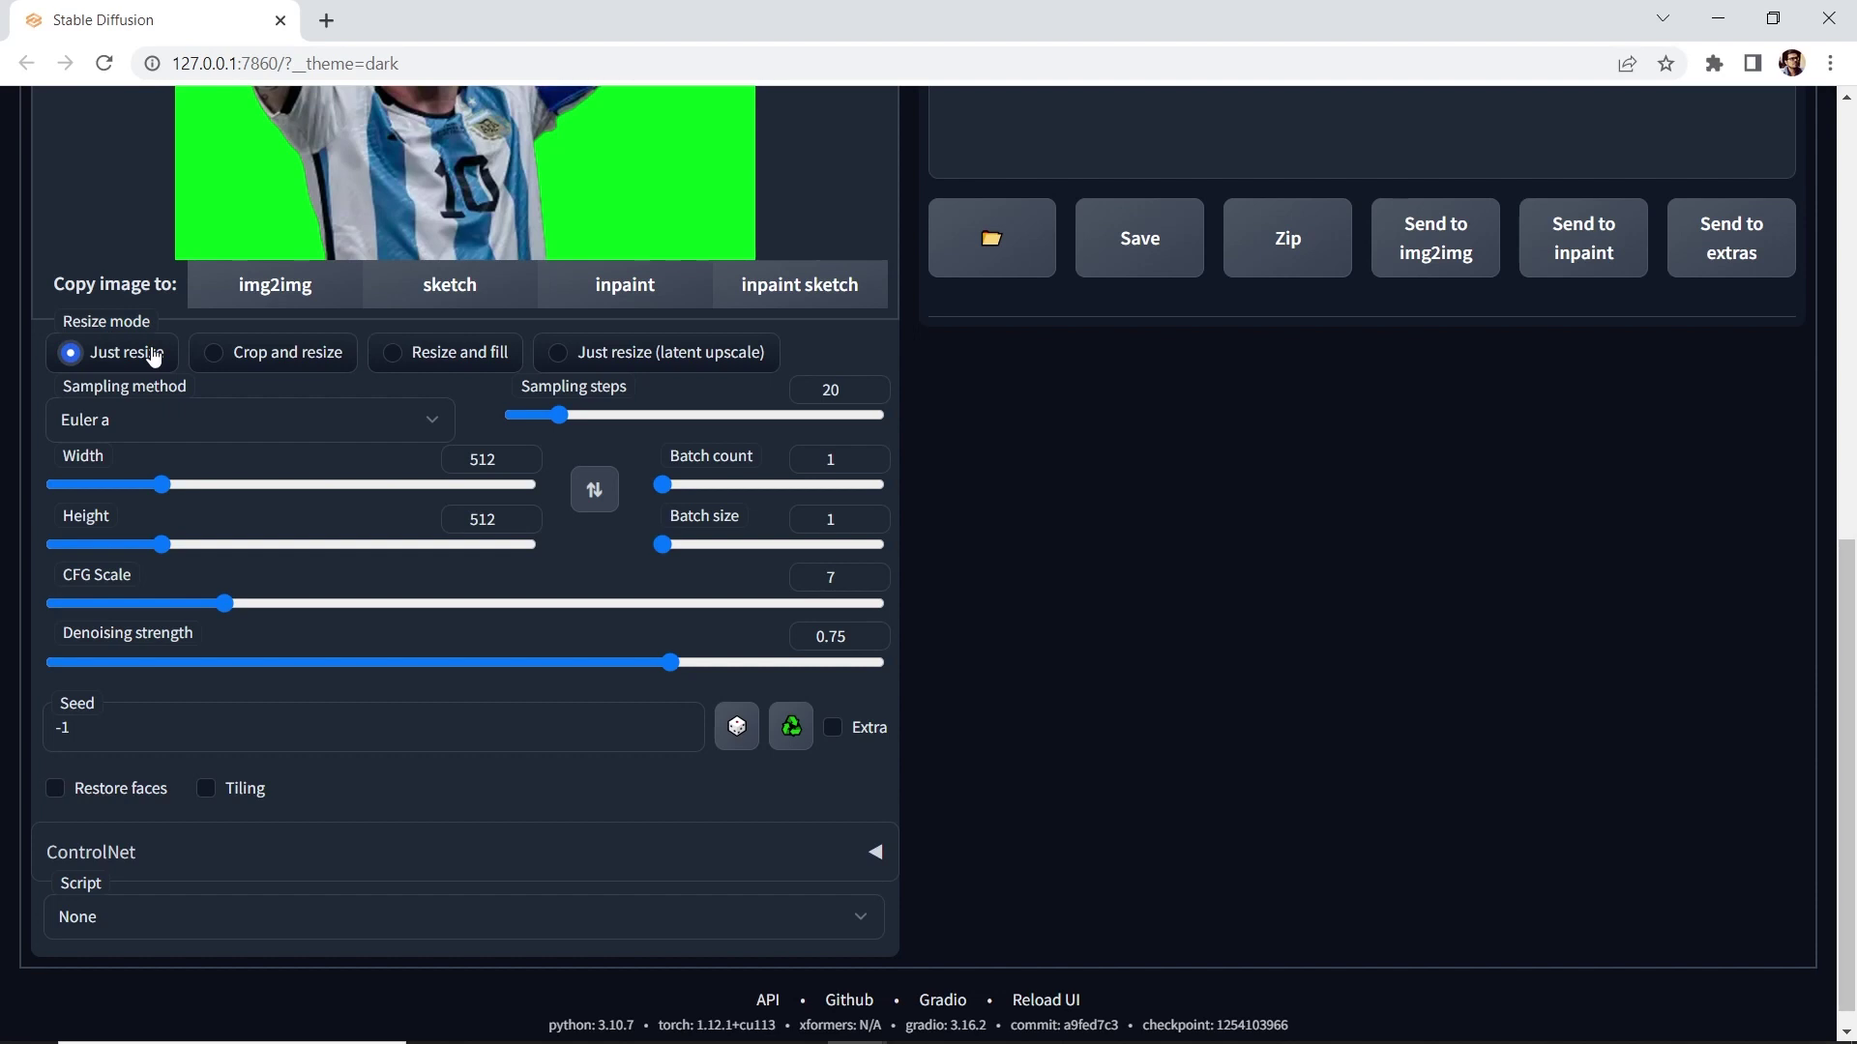
click(222, 361)
click(111, 354)
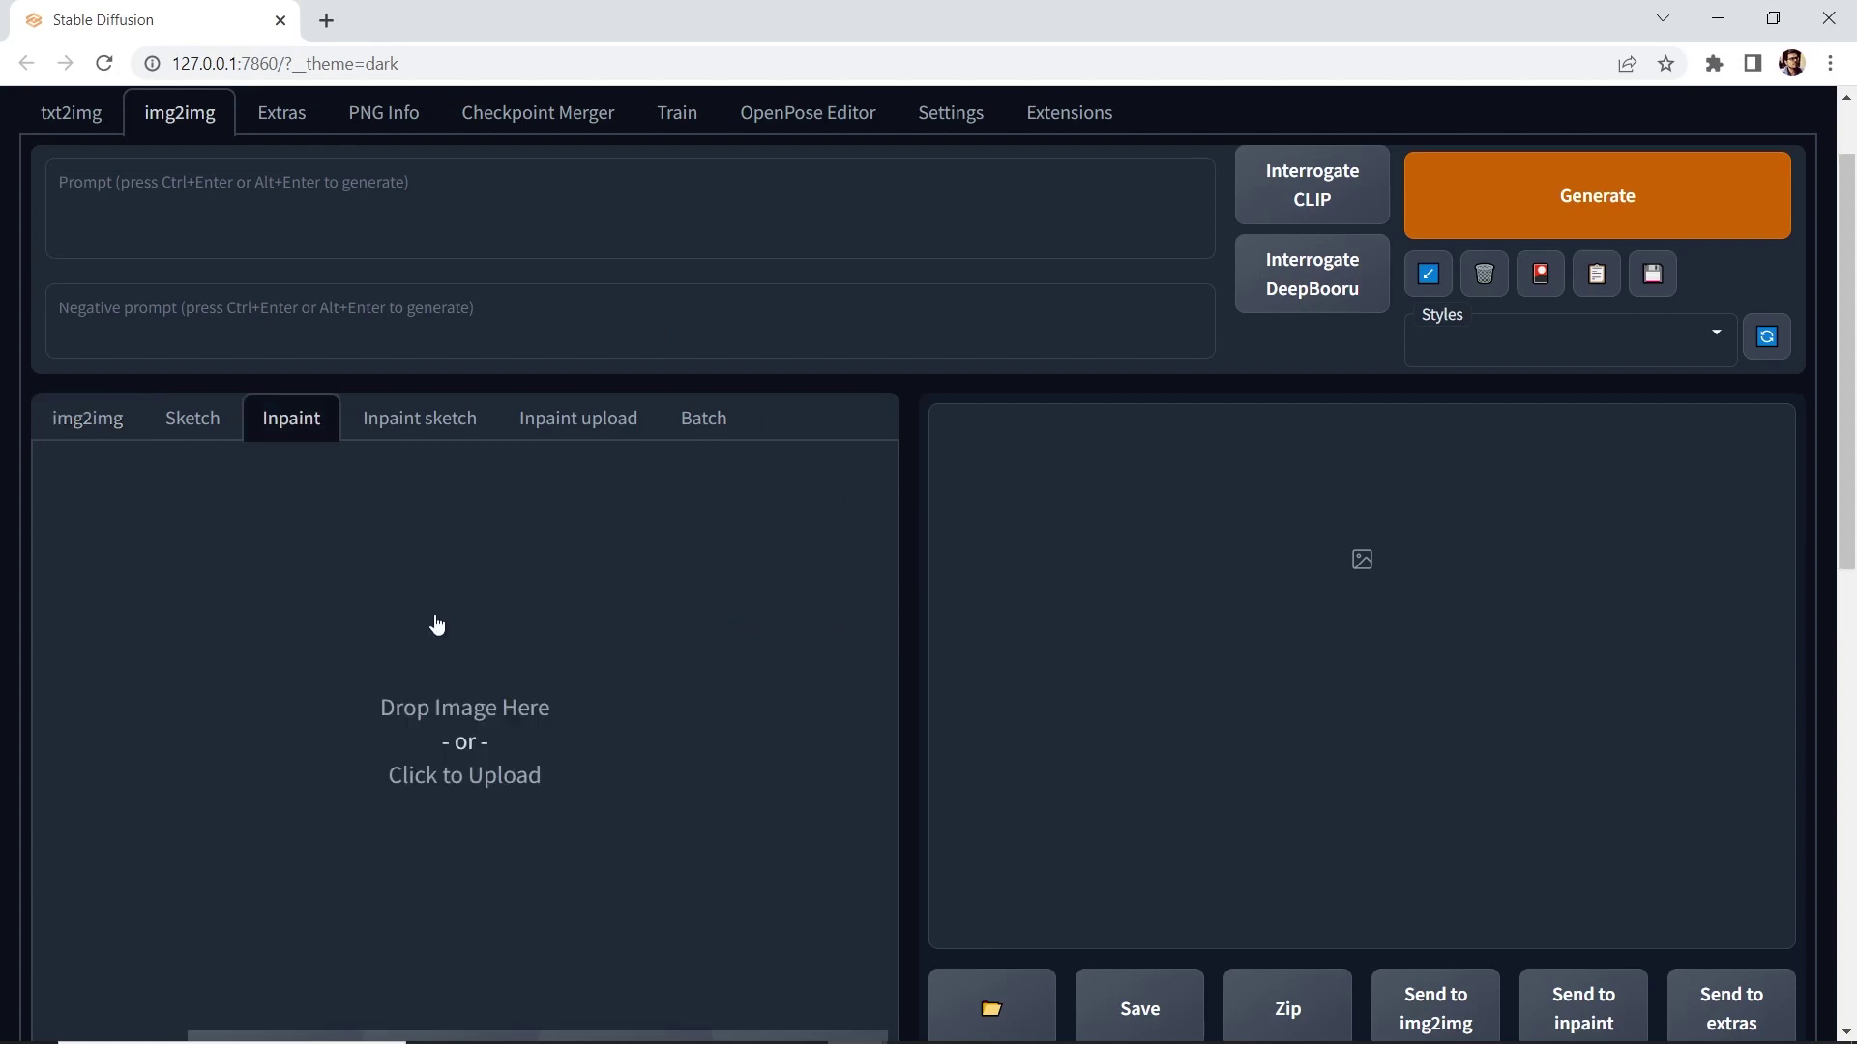
Upload the generated PNG into the Inpaint canvas.
click(482, 730)
drag(1838, 271, 1835, 648)
double_click(1664, 445)
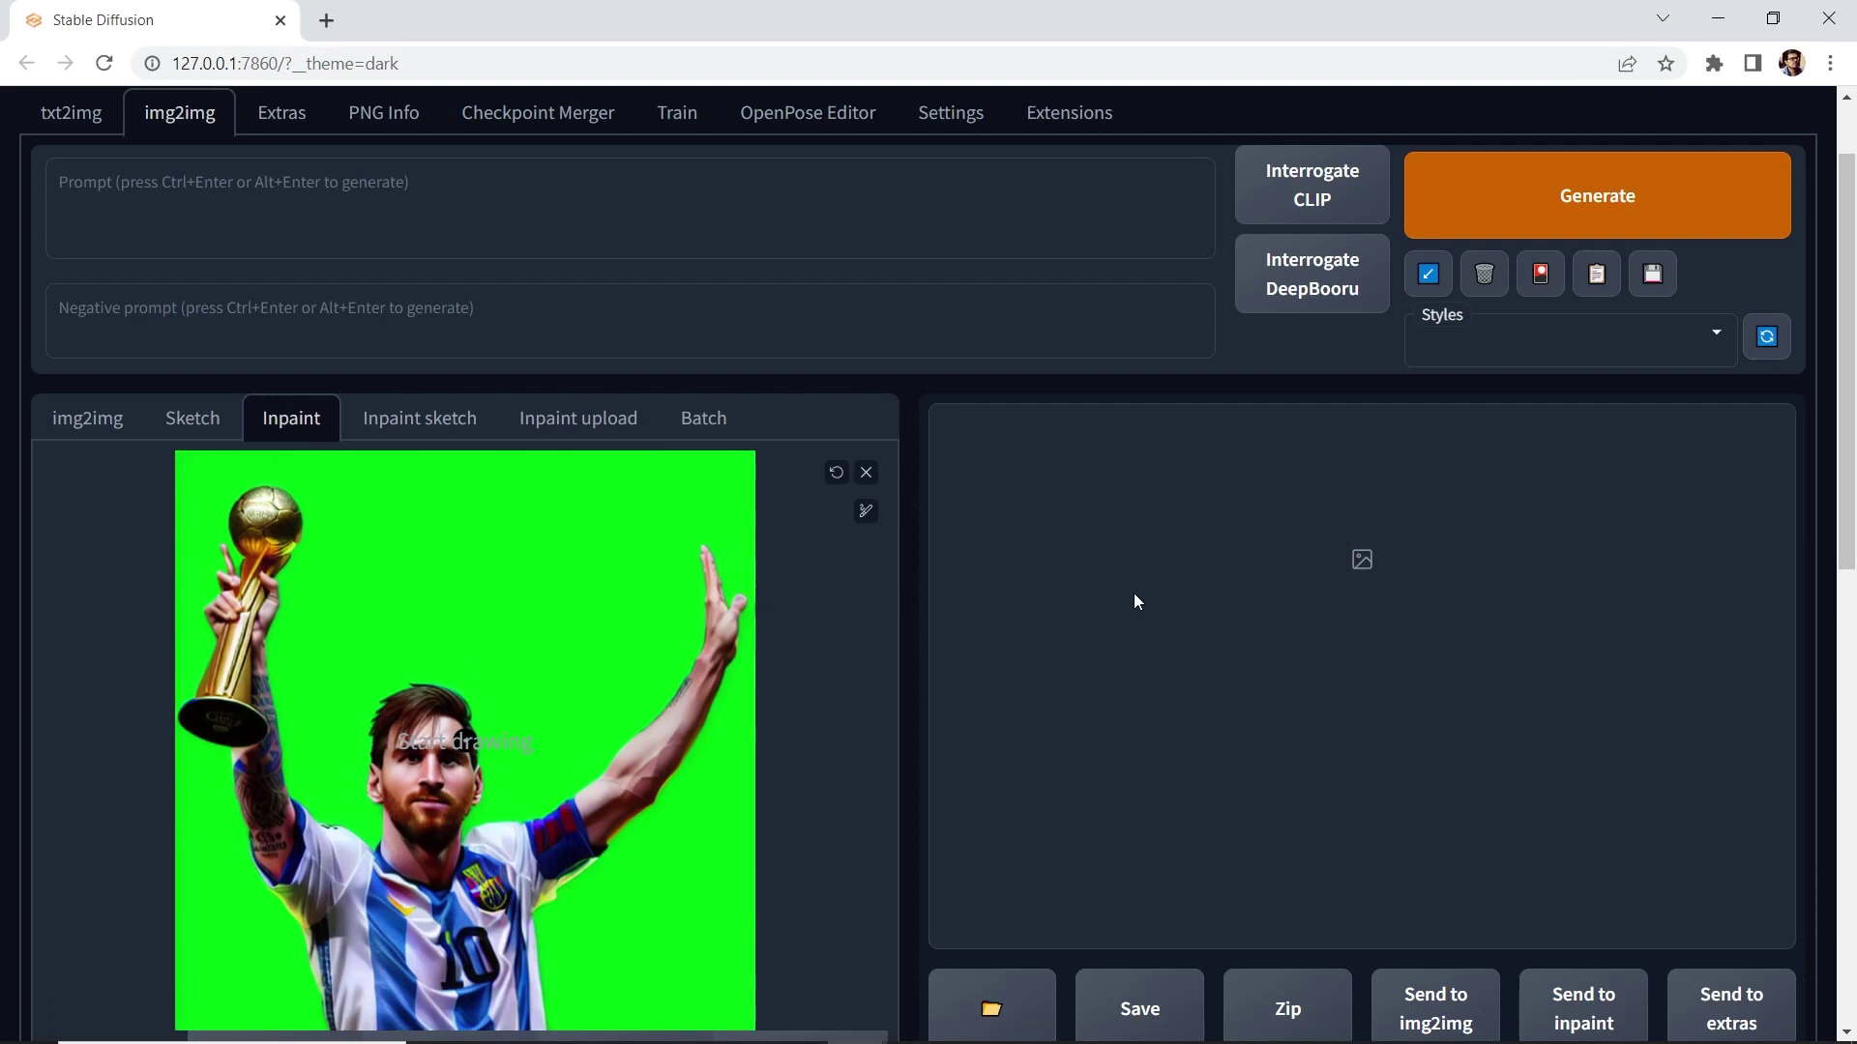
Enlarge the mask brush, paint over the jersey crest, and switch to Inpaint upload.
click(865, 513)
drag(741, 524, 760, 524)
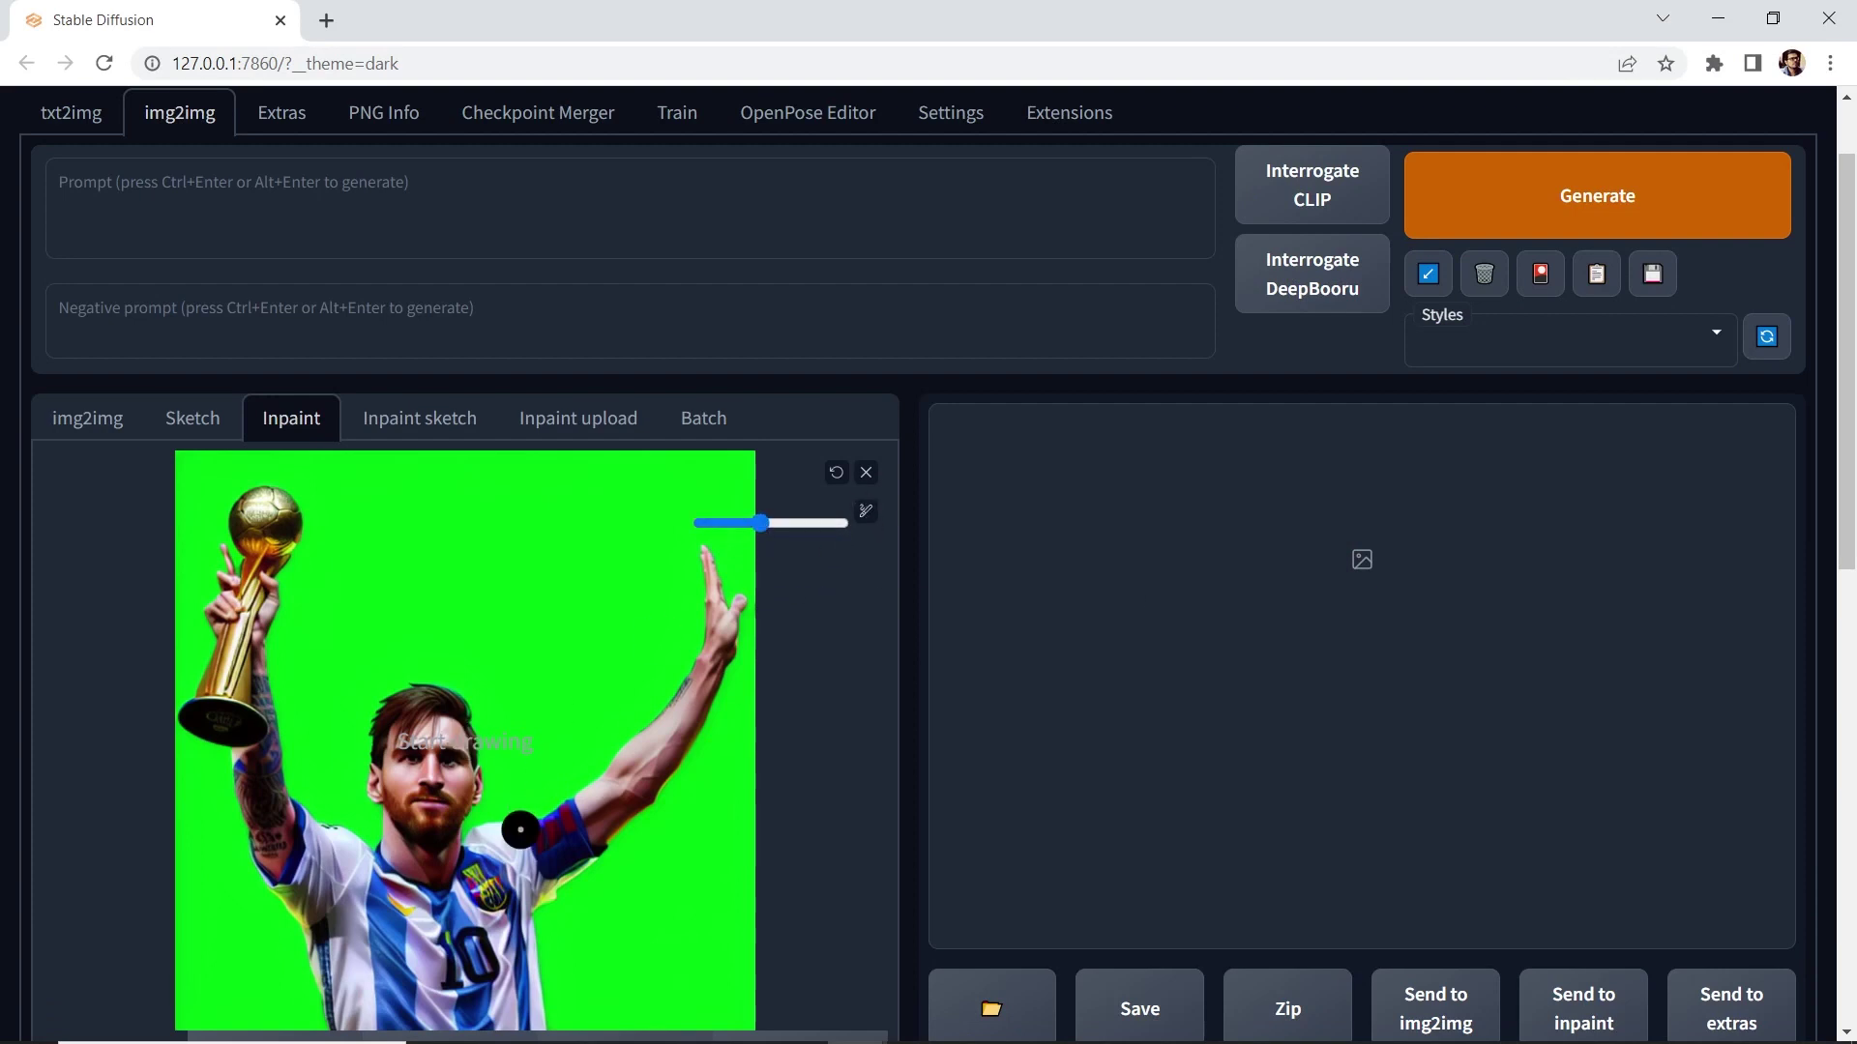
mouse_move(477, 880)
mouse_down()
mouse_move(486, 866)
mouse_move(479, 895)
mouse_move(511, 898)
mouse_up()
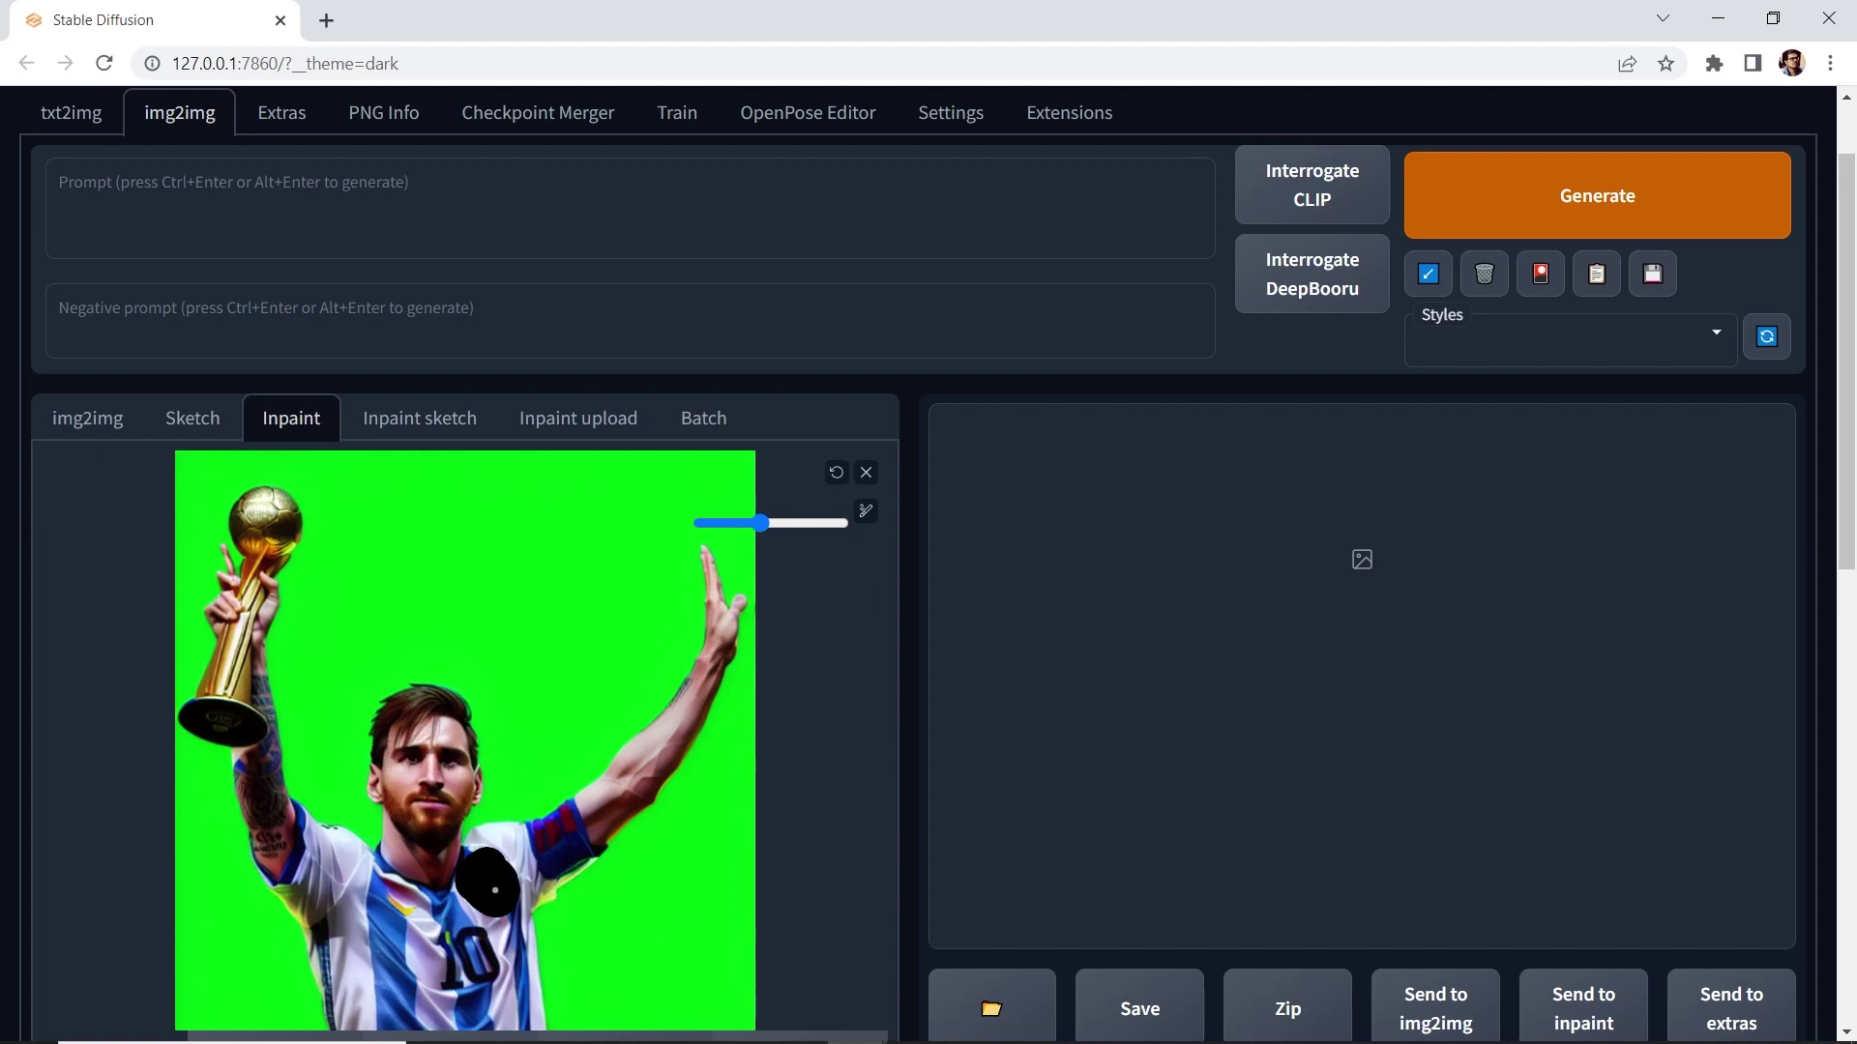
click(611, 436)
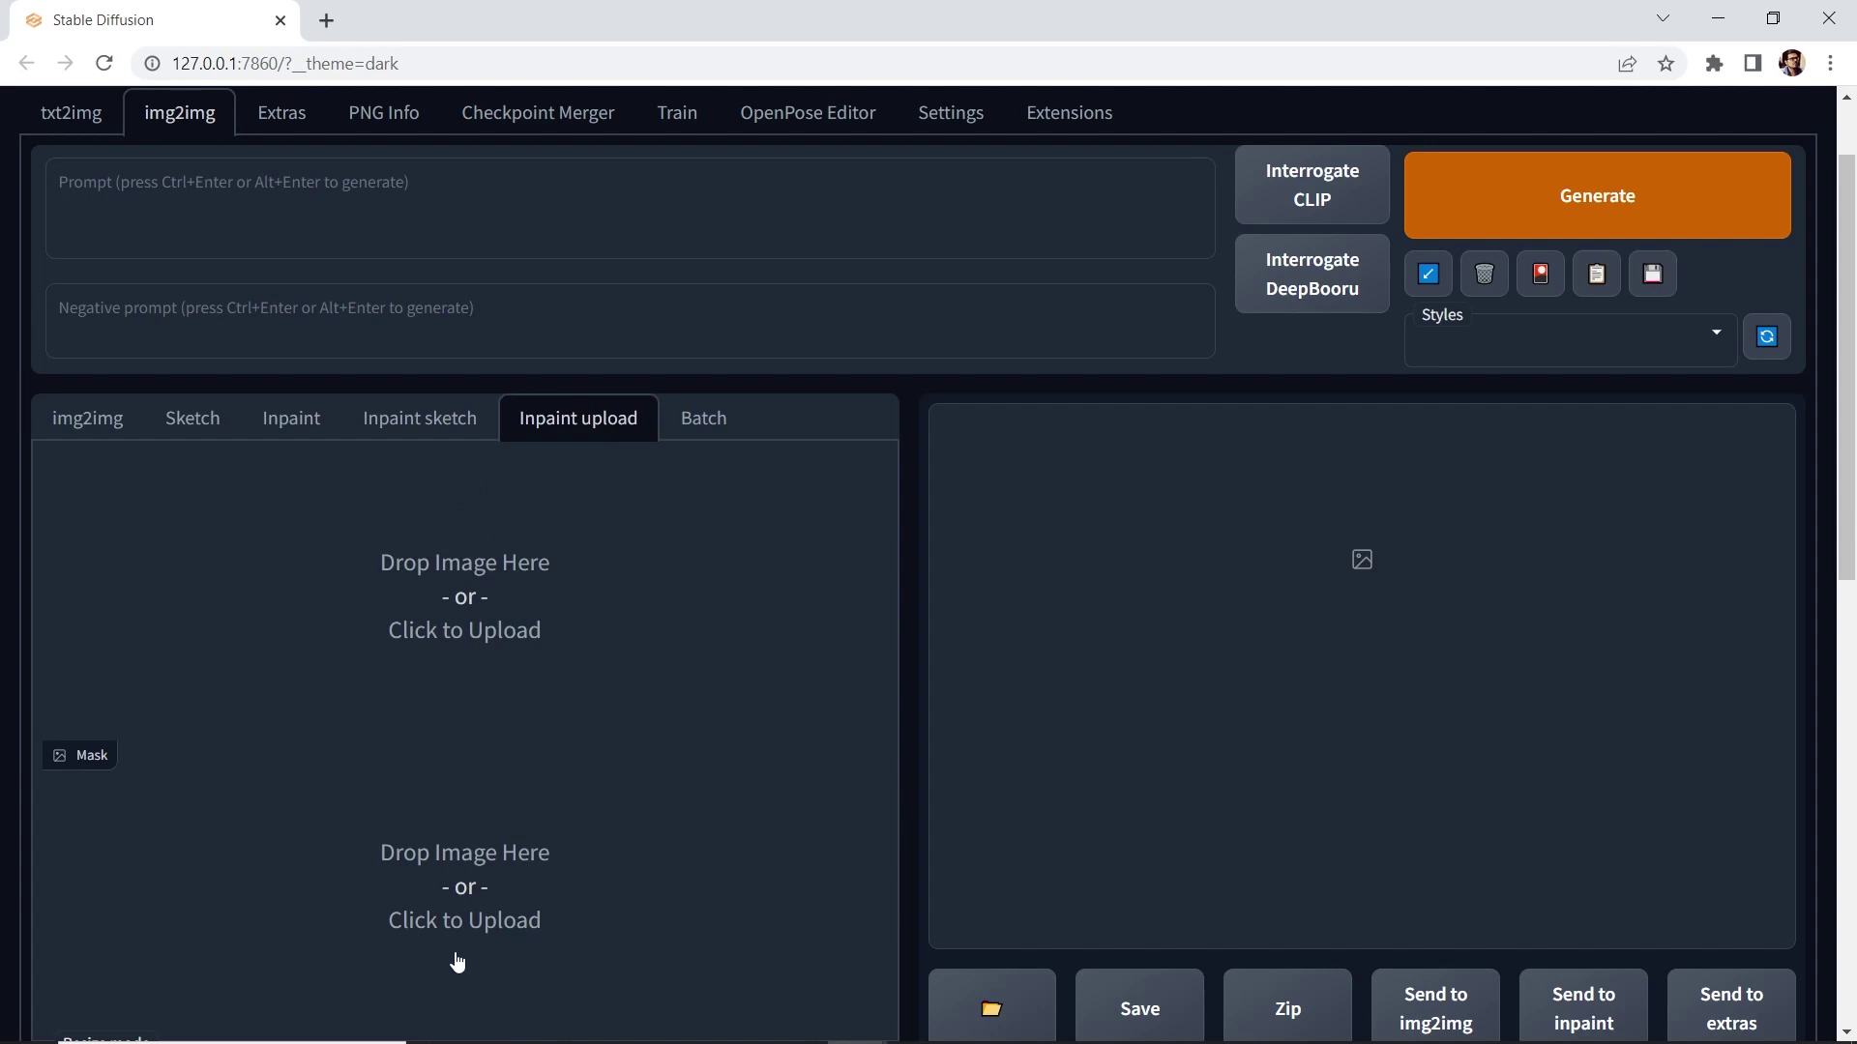
click(271, 120)
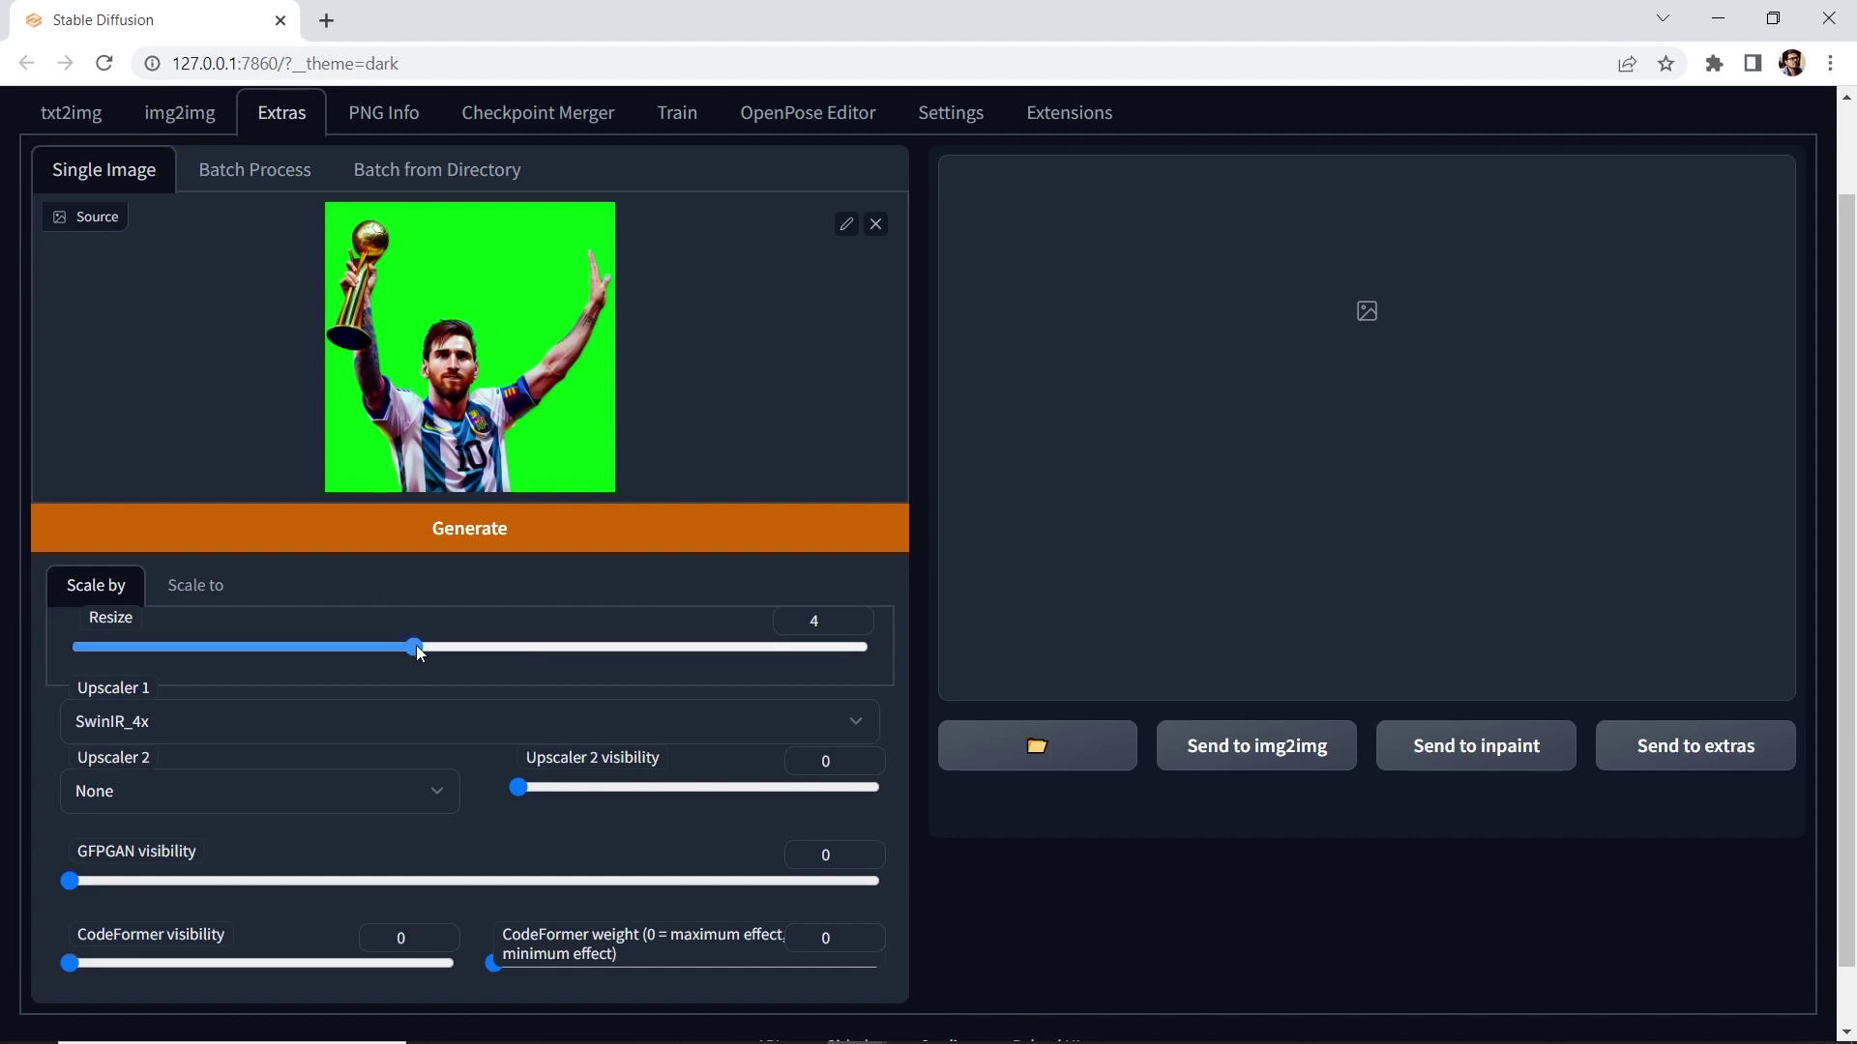
Drag the Resize factor to 8 and browse both upscaler lists without changing them.
drag(416, 646, 913, 658)
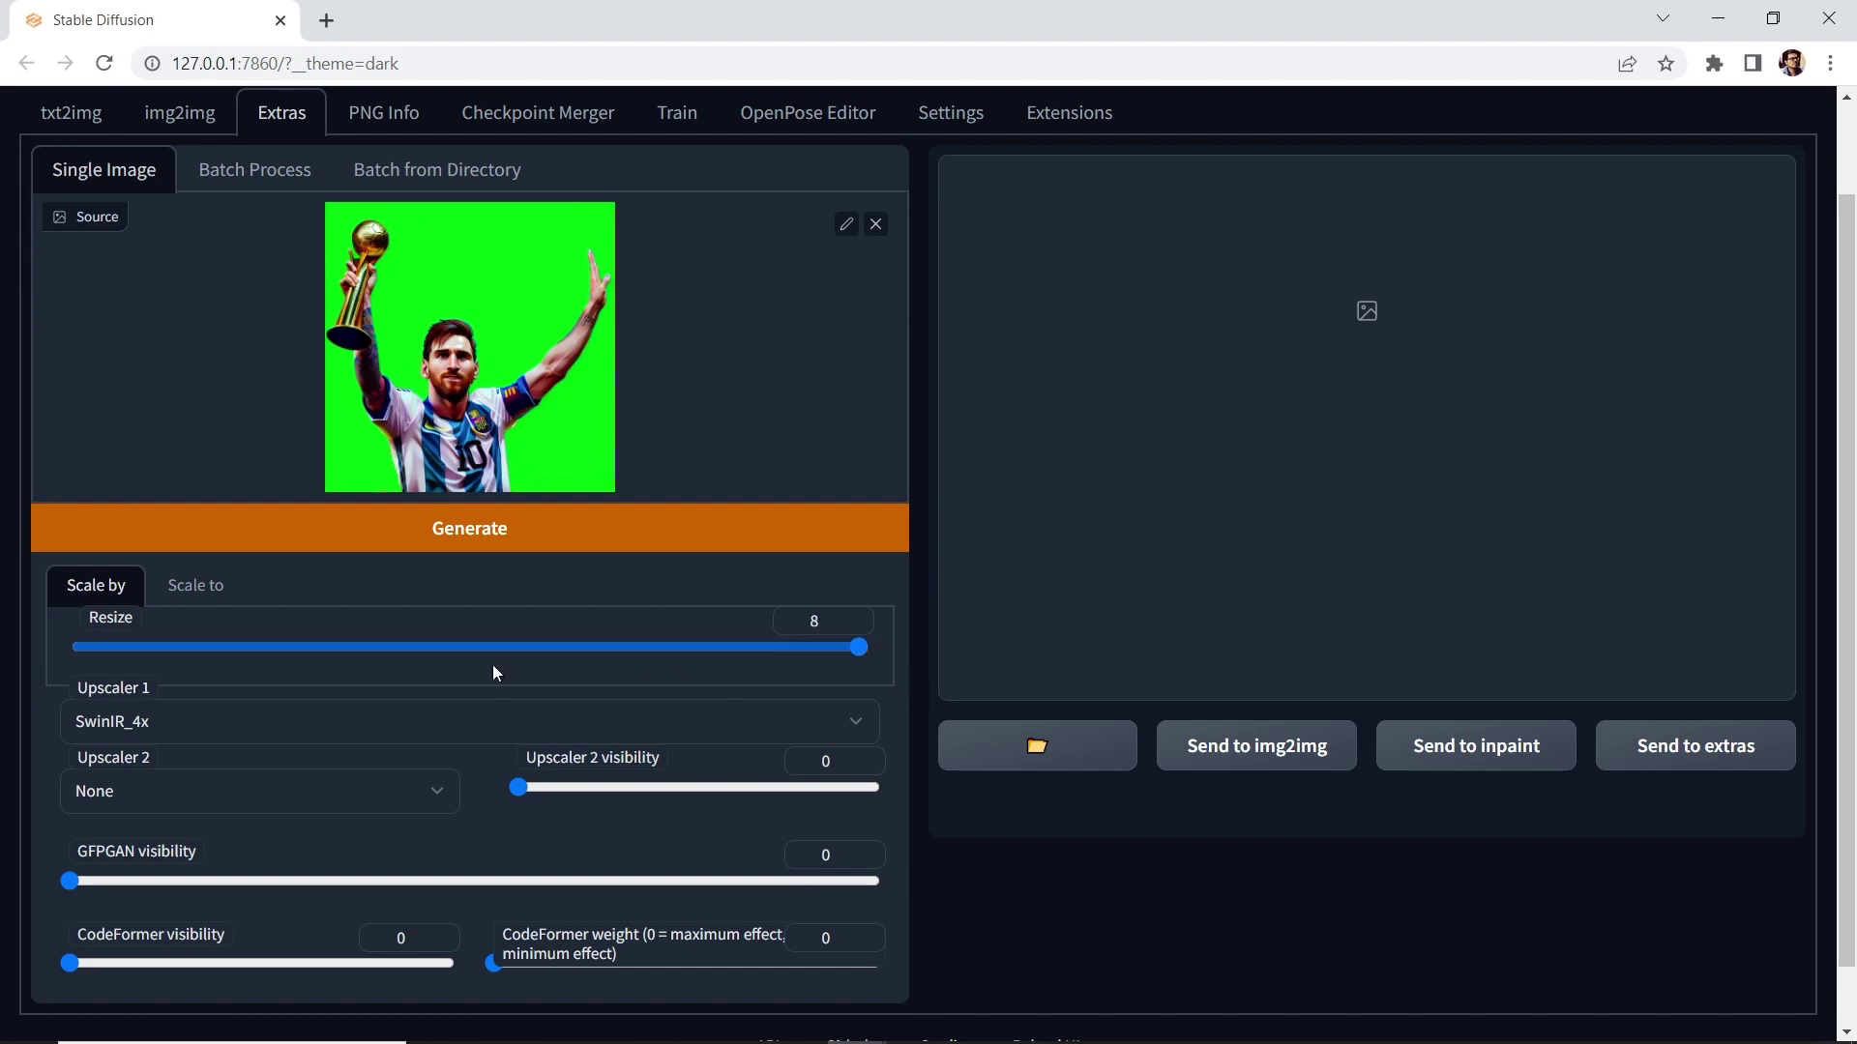
click(204, 721)
click(206, 716)
click(158, 791)
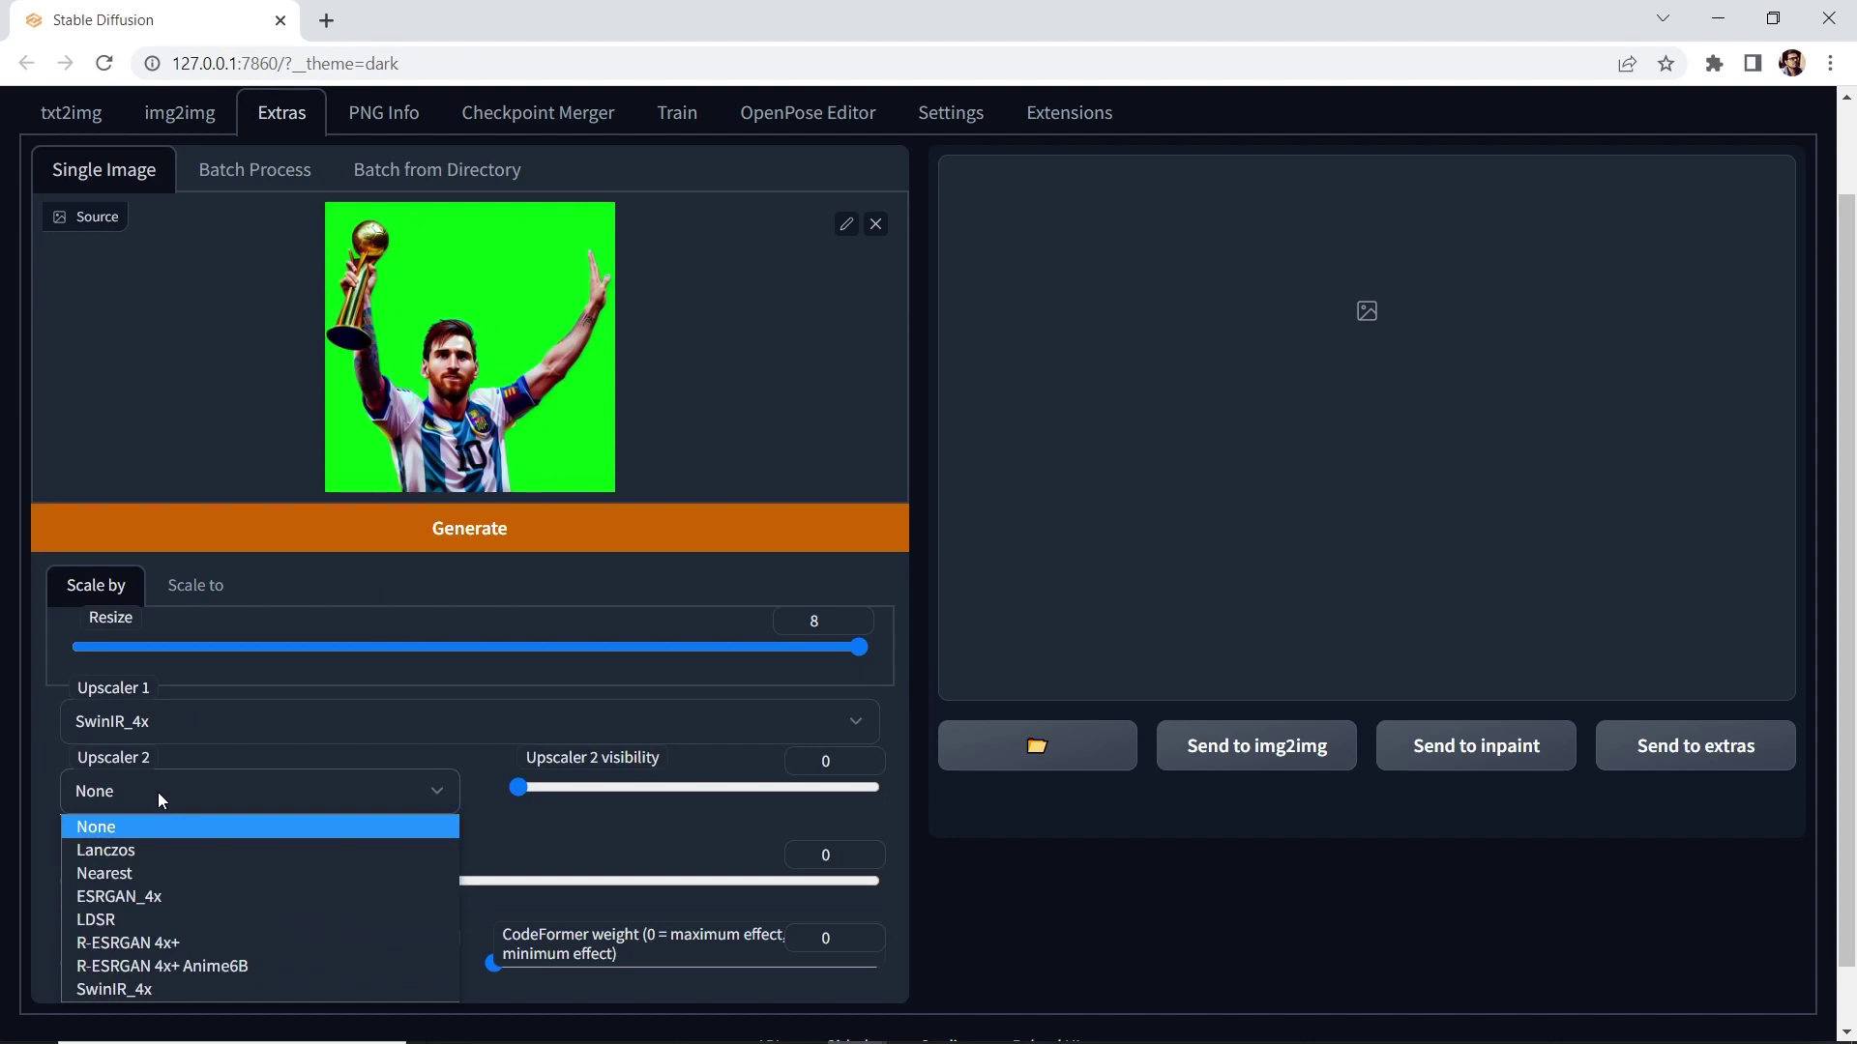
click(161, 793)
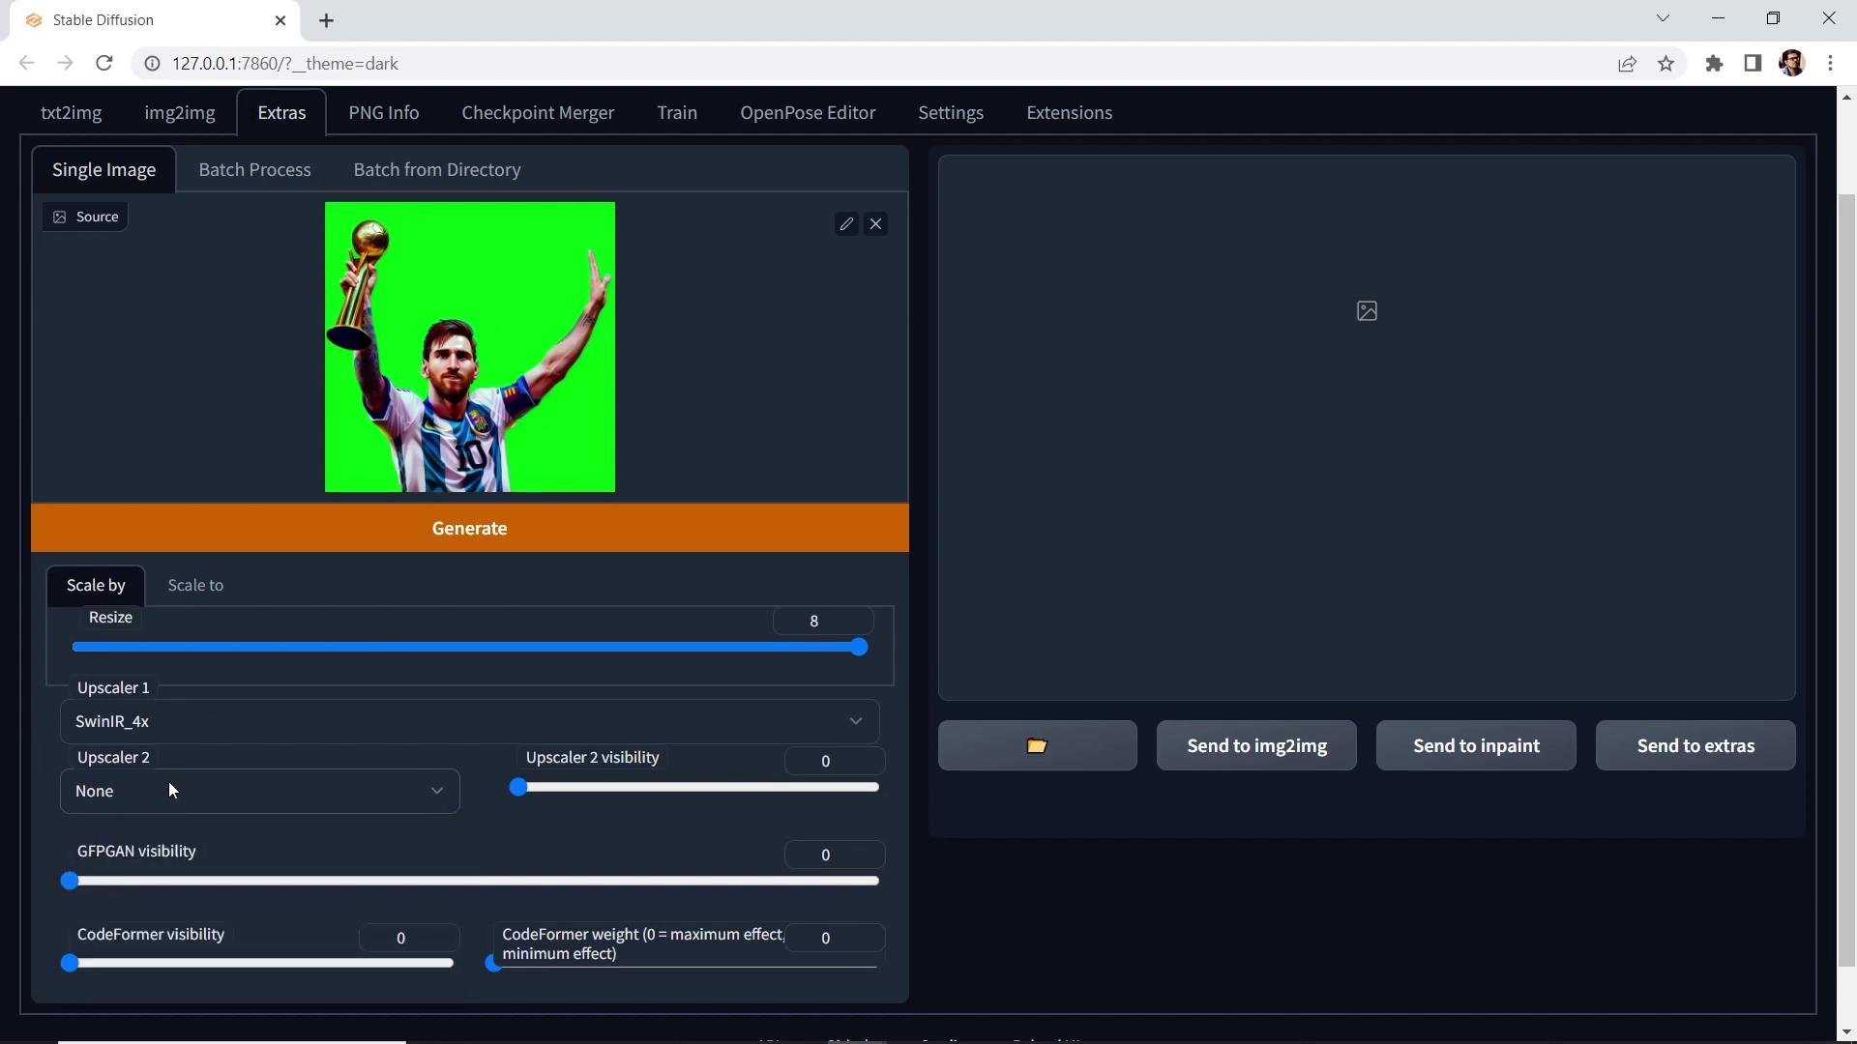
Try R-ESRGAN 4x+ Anime6B as Upscaler 1, then set it back to SwinIR_4x.
click(151, 722)
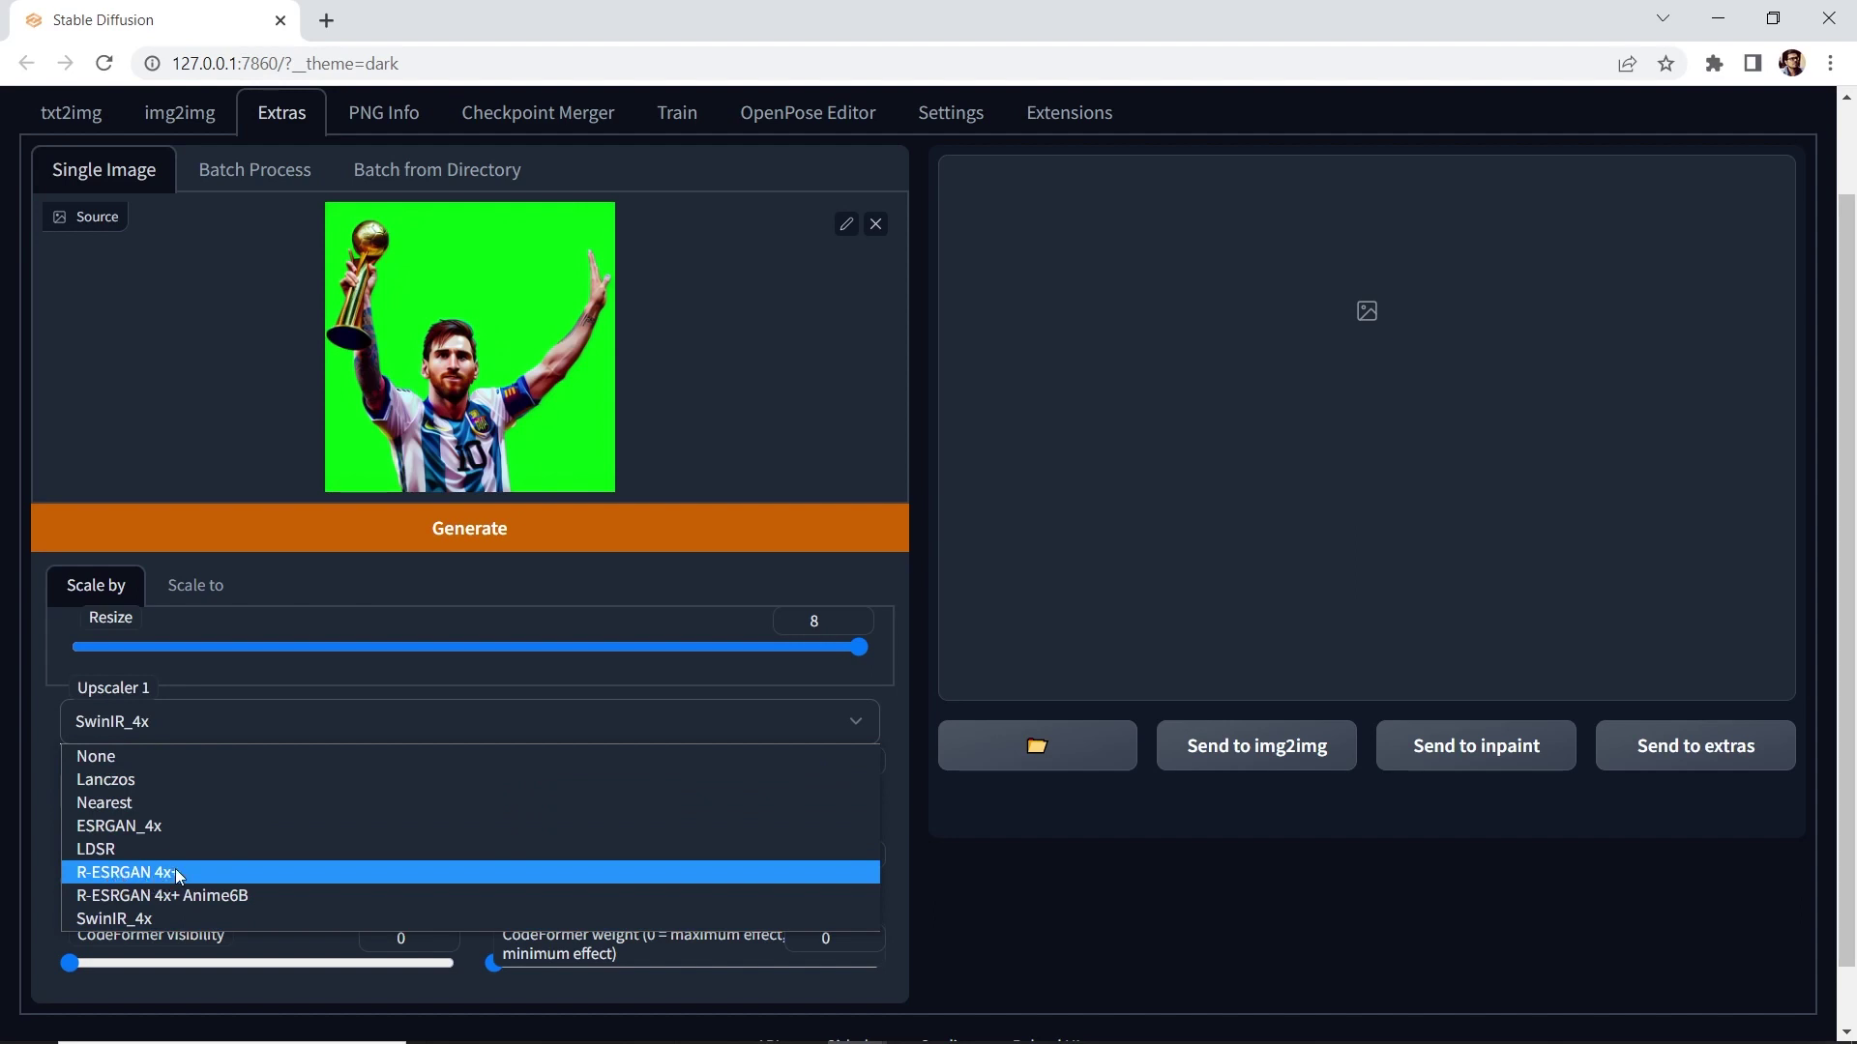
click(229, 896)
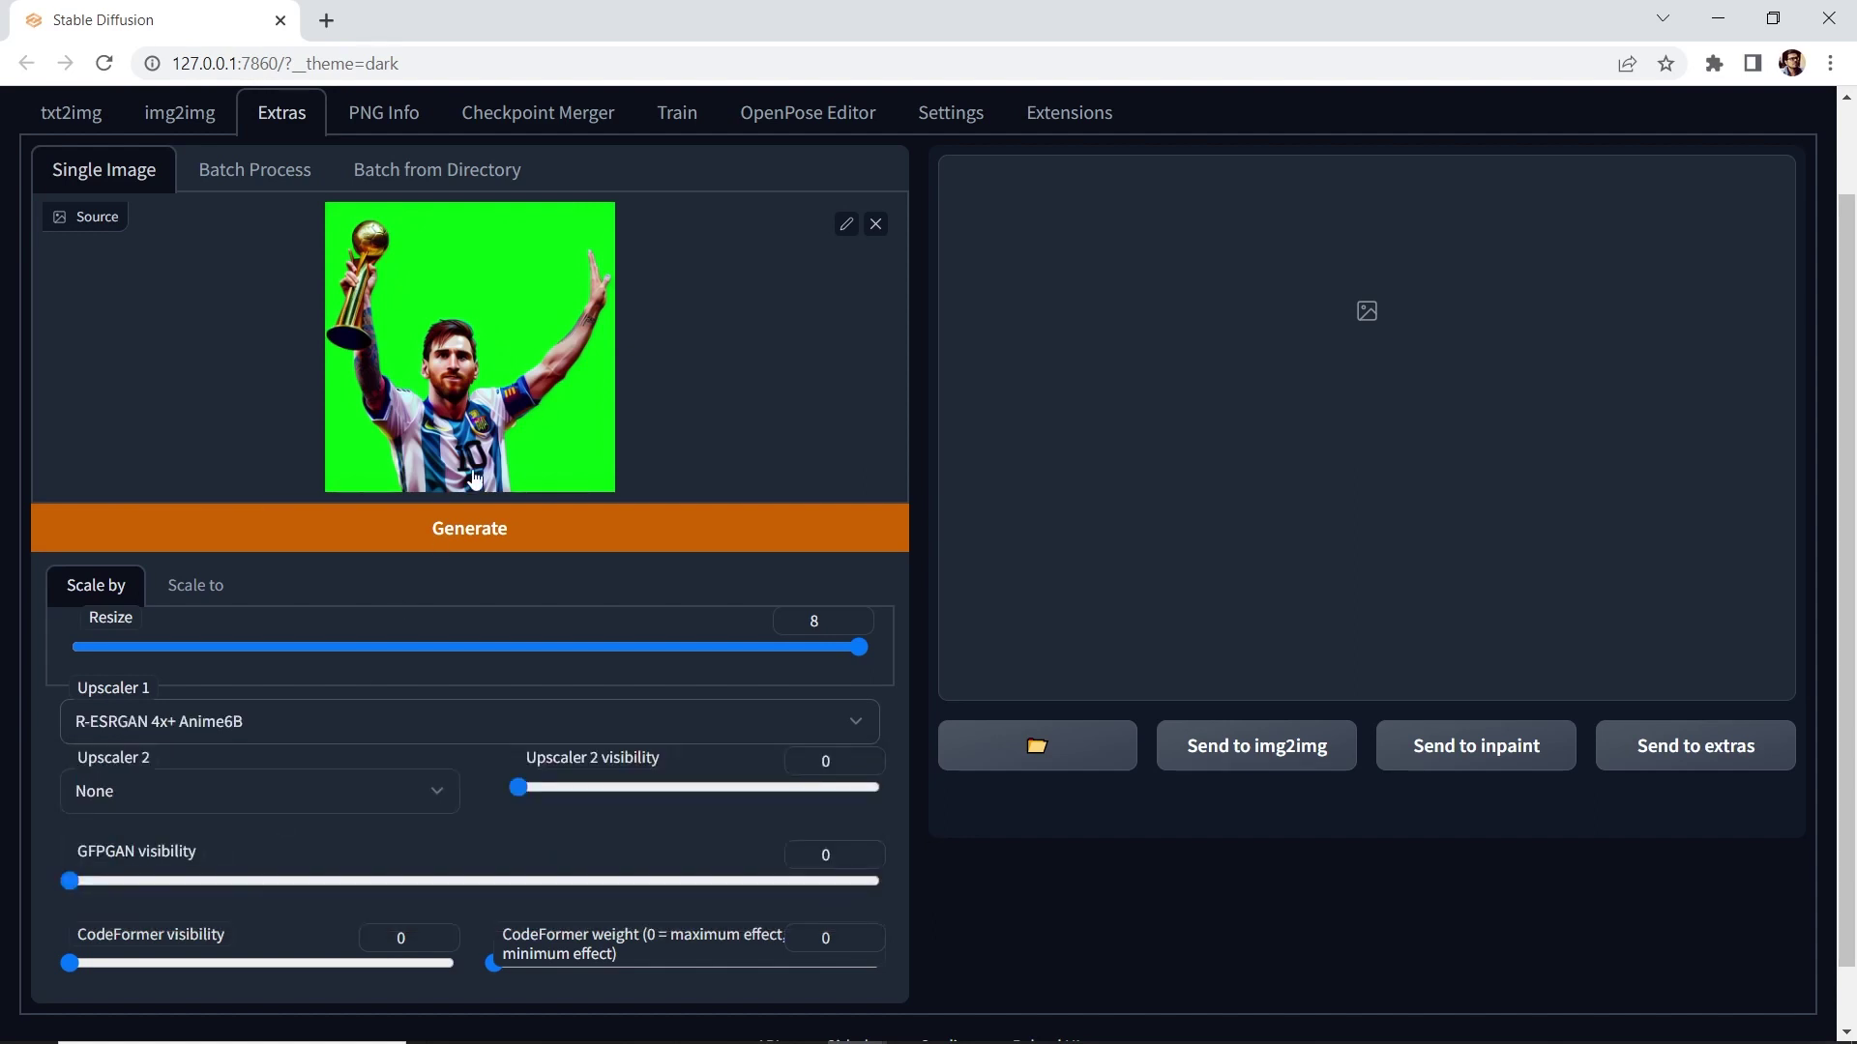
click(206, 729)
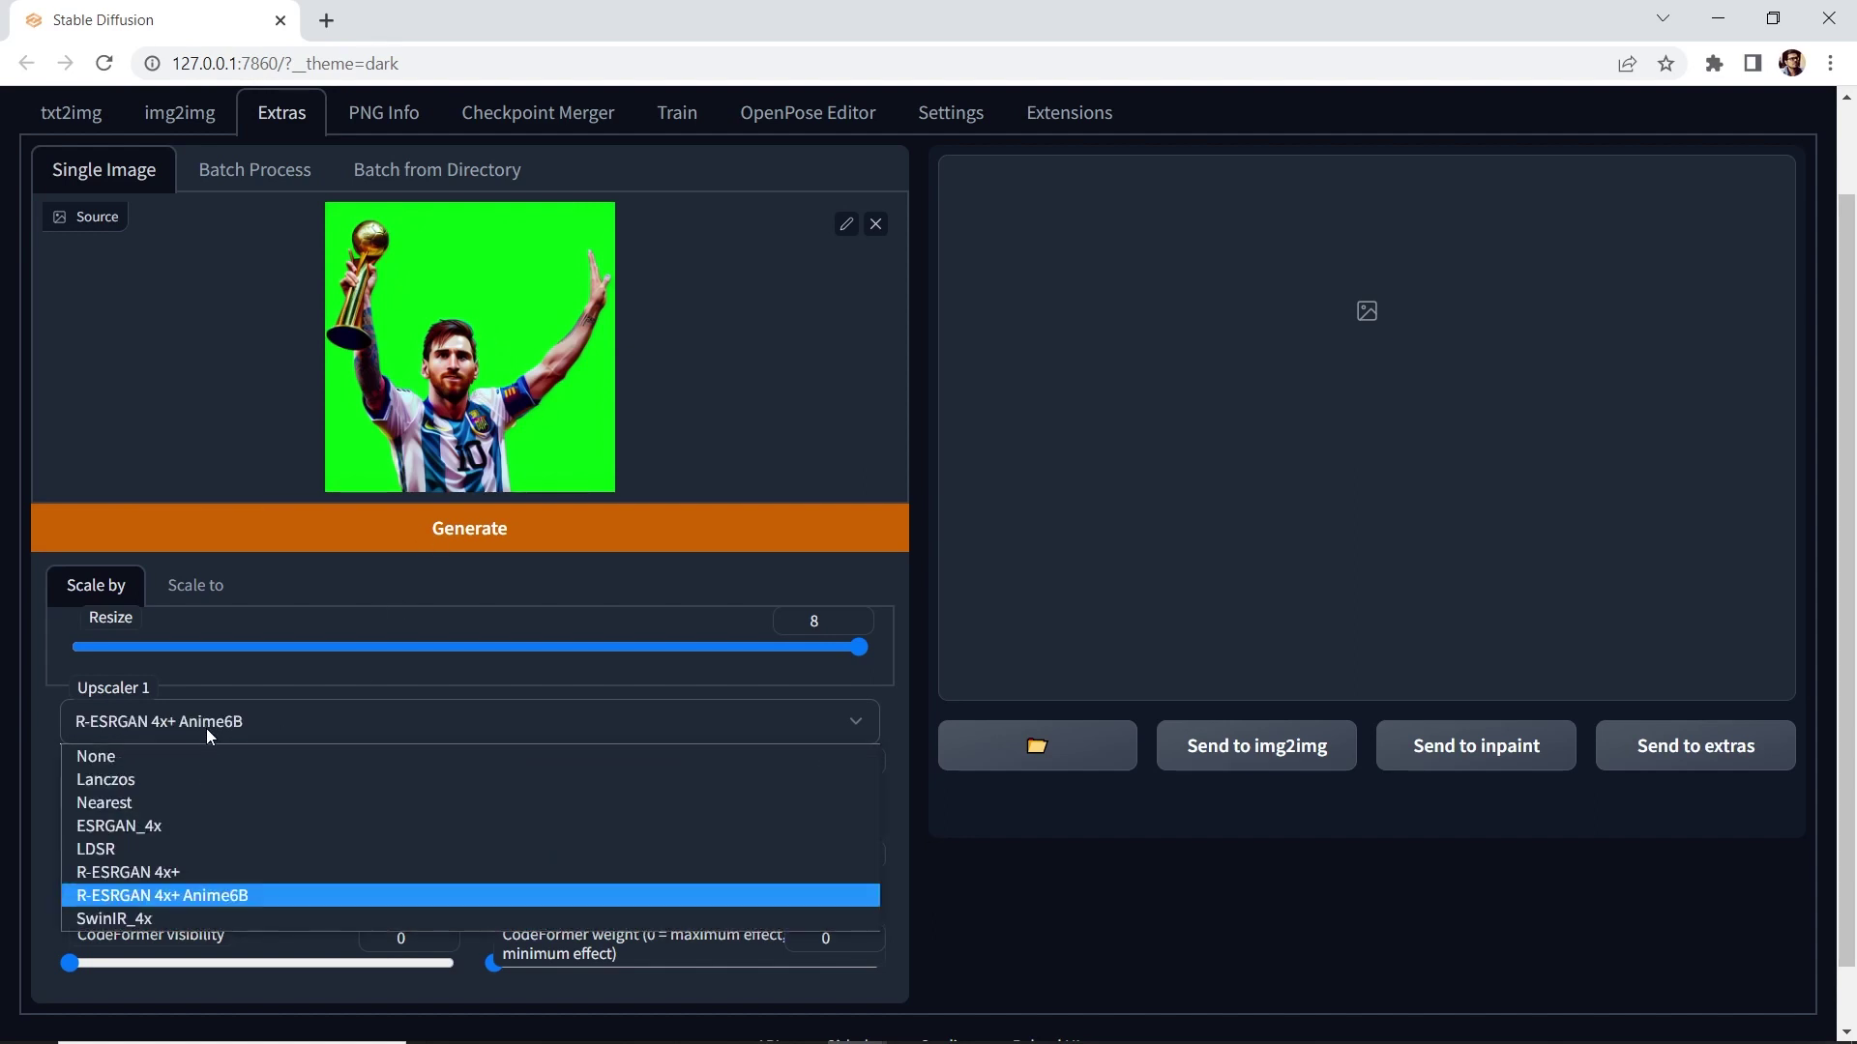
click(156, 913)
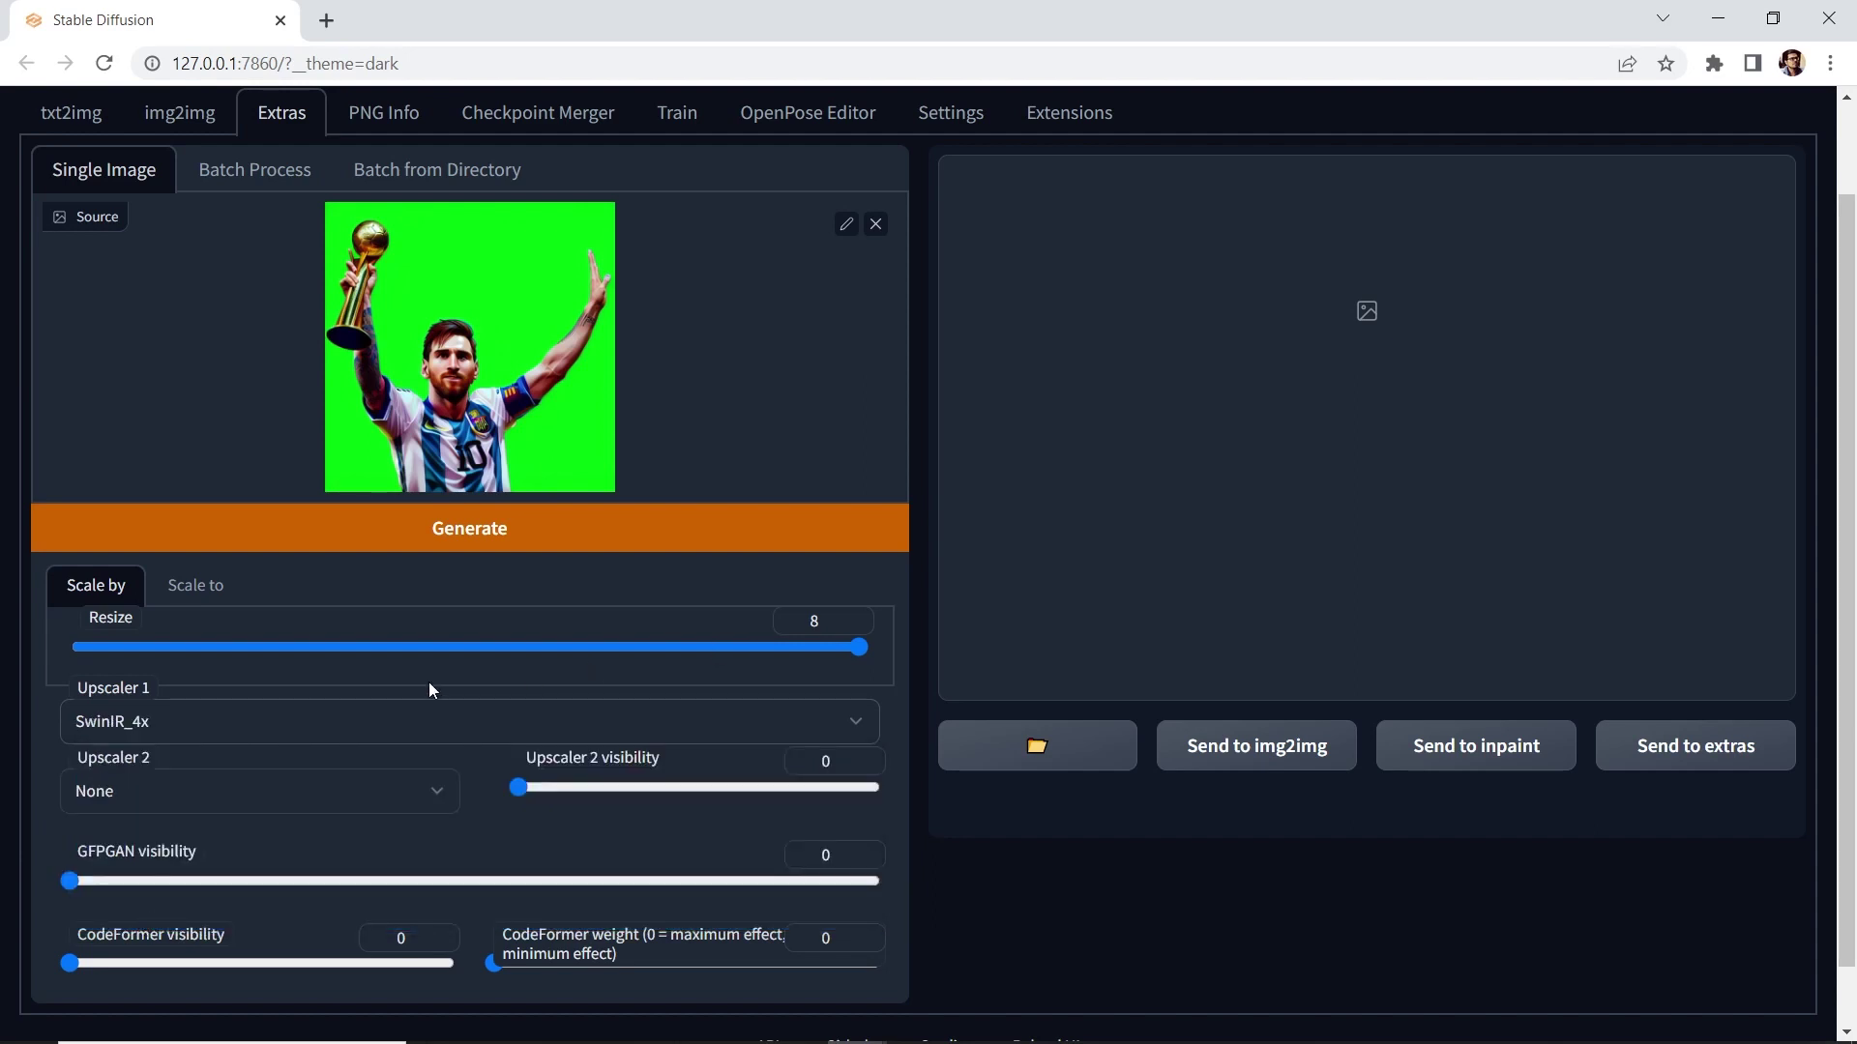